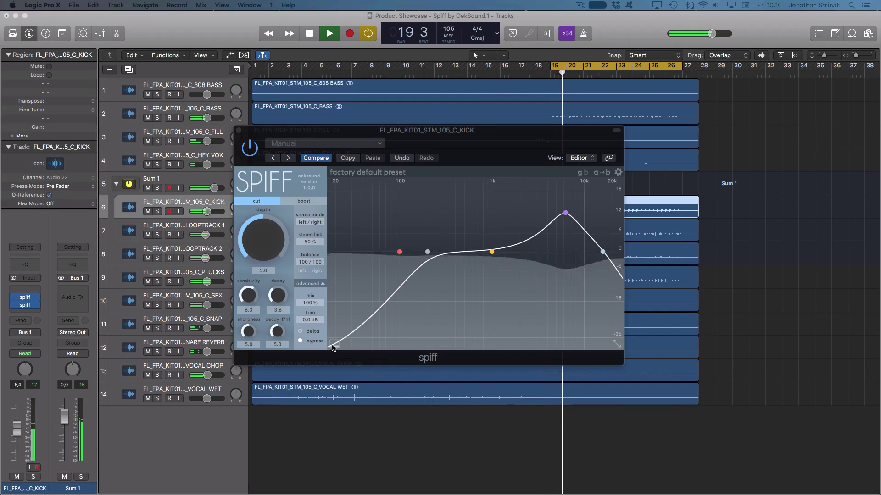
# Solo the kick track's region and turn off the bypass in its cut-mode spiff instance.
pyautogui.click(188, 204)
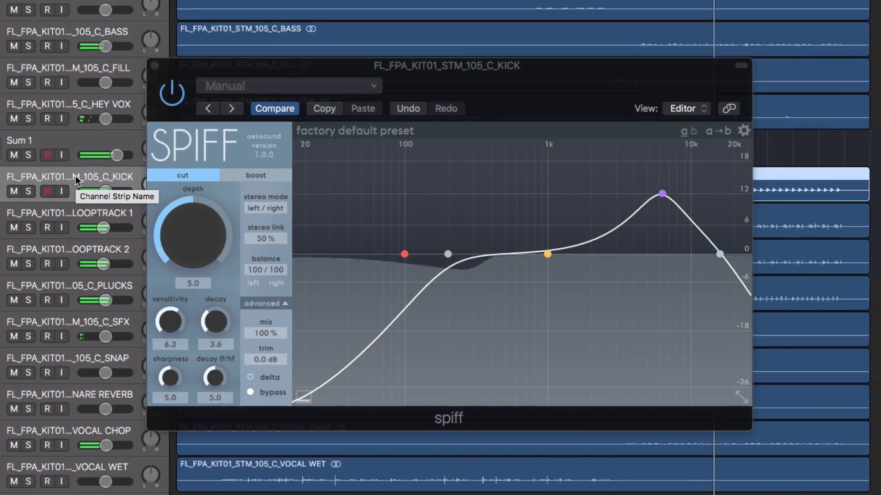
pyautogui.hotkey('ctrl', 's')
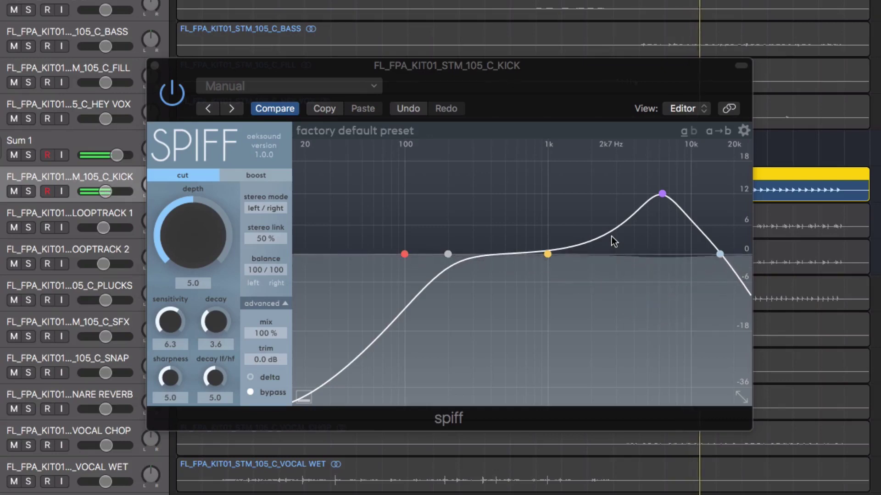
pyautogui.click(249, 392)
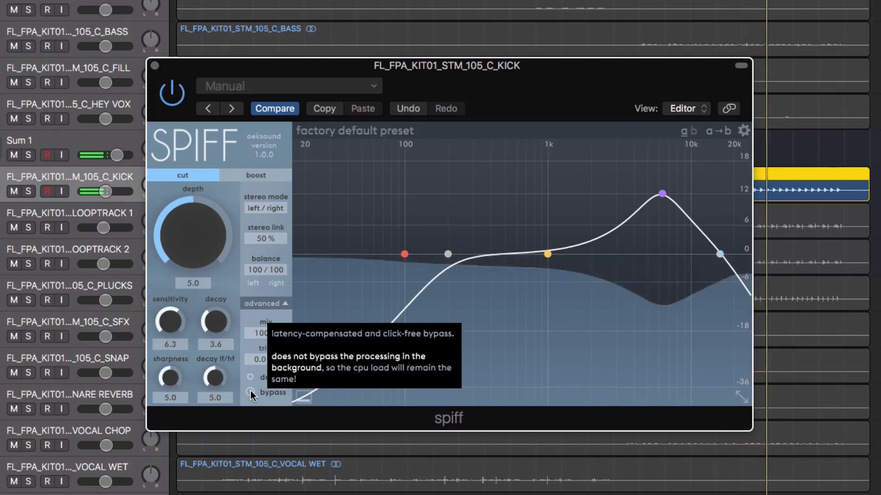
# Shift band 3 in the kick's cut-mode spiff to about 6.9 kHz with 11 dB sensitivity and adjust its Q.
pyautogui.click(661, 194)
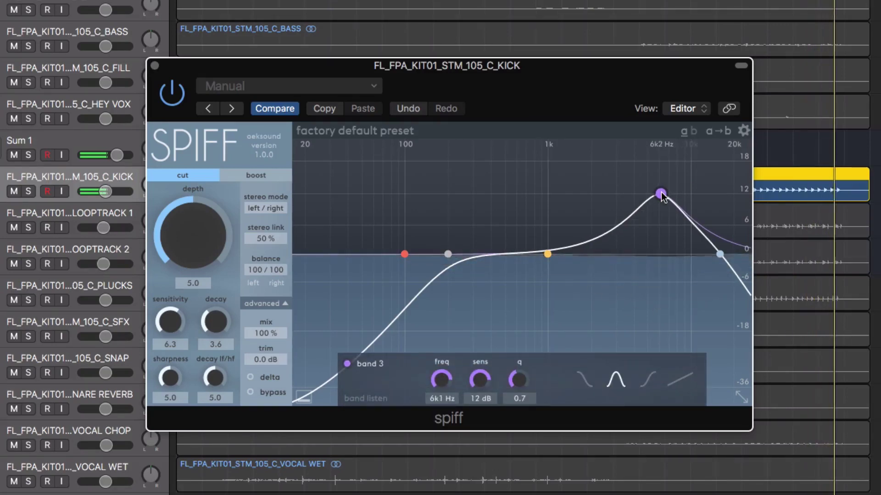
pyautogui.moveTo(661, 194)
pyautogui.mouseDown()
pyautogui.moveTo(599, 194)
pyautogui.moveTo(706, 193)
pyautogui.moveTo(670, 193)
pyautogui.mouseUp()
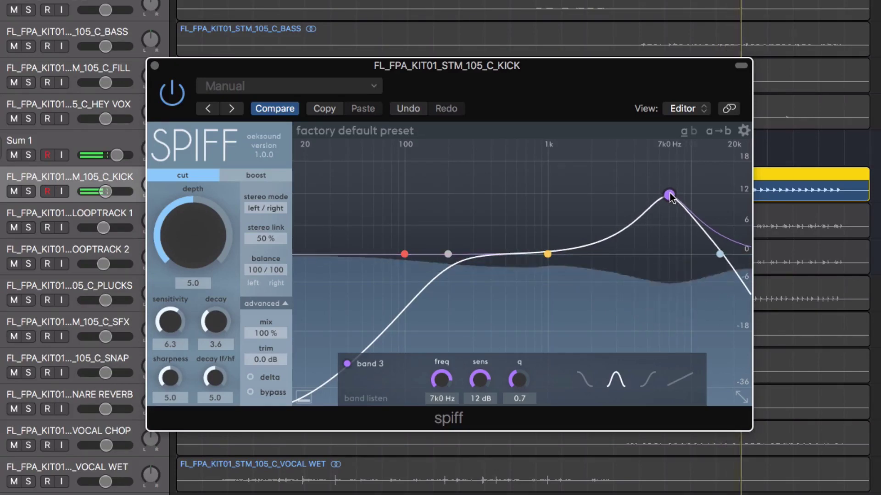
pyautogui.scroll(-3, 670, 195)
pyautogui.moveTo(669, 195); pyautogui.dragTo(670, 201)
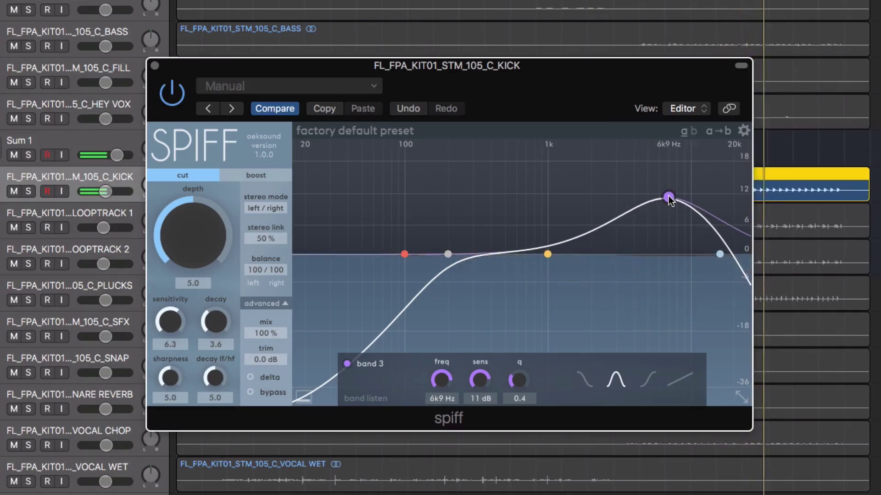
pyautogui.scroll(2, 515, 371)
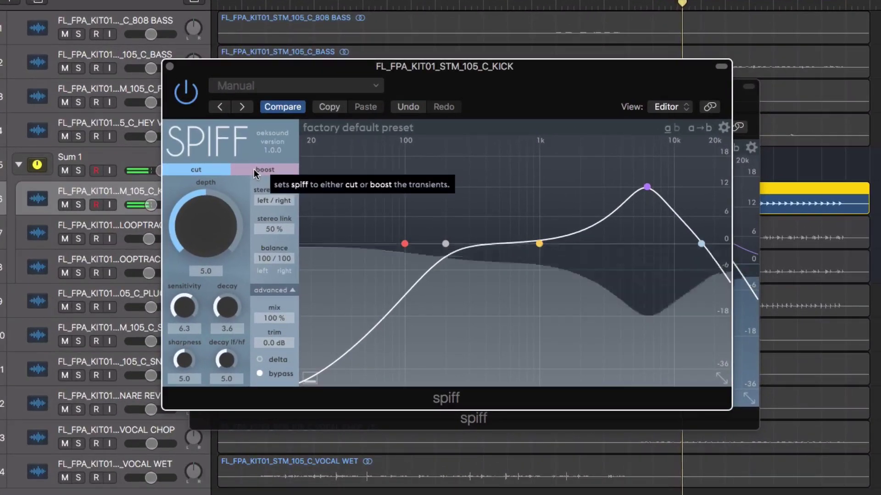
# Activate the kick's second spiff instance in boost mode and flatten band 3 to about -0.3 dB at 6.8 kHz.
pyautogui.click(255, 169)
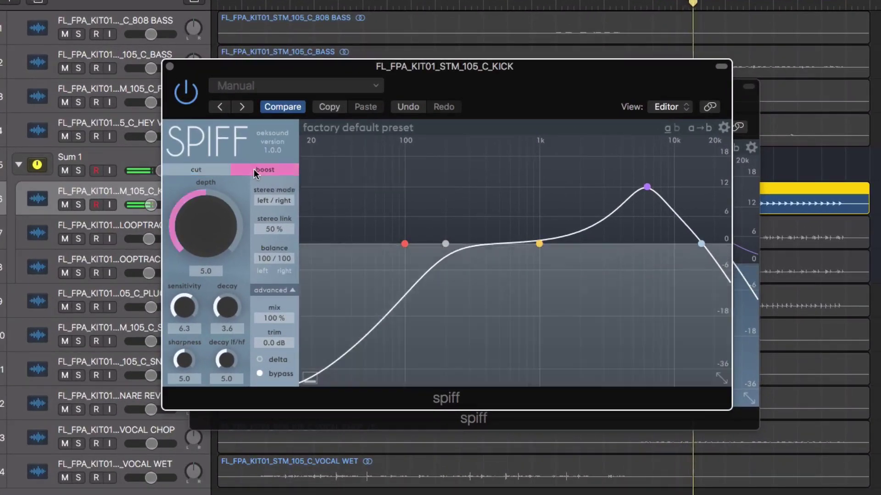
pyautogui.click(260, 373)
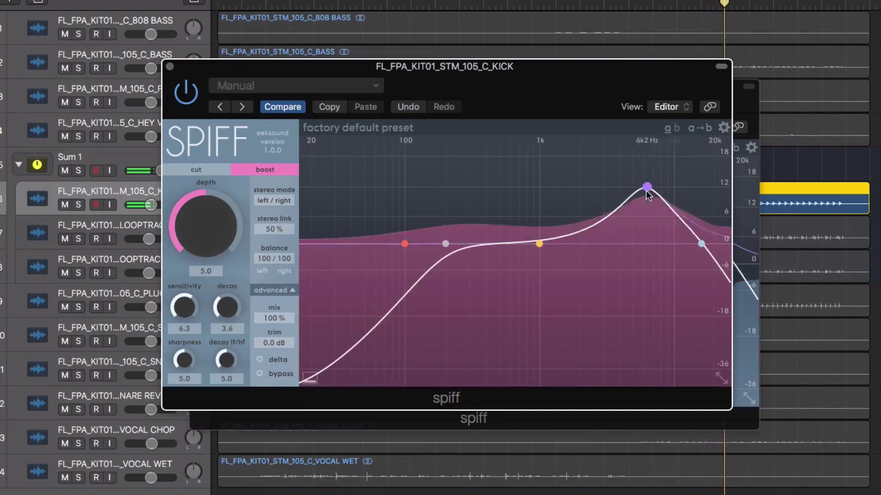
pyautogui.moveTo(647, 187); pyautogui.dragTo(650, 246)
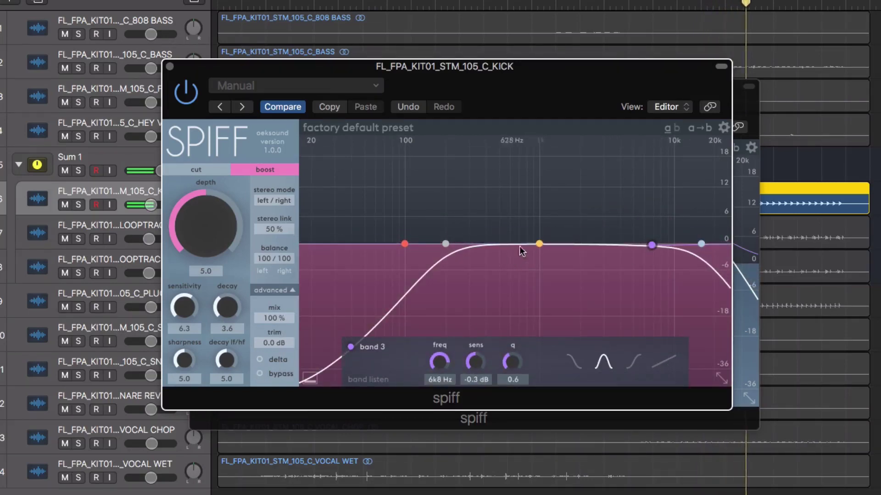
# Shape band 2 of the boost-mode spiff to about 2 kHz with 4.3 dB sensitivity and a Q of 1.3.
pyautogui.moveTo(539, 244); pyautogui.dragTo(608, 227)
pyautogui.moveTo(515, 364); pyautogui.dragTo(512, 341)
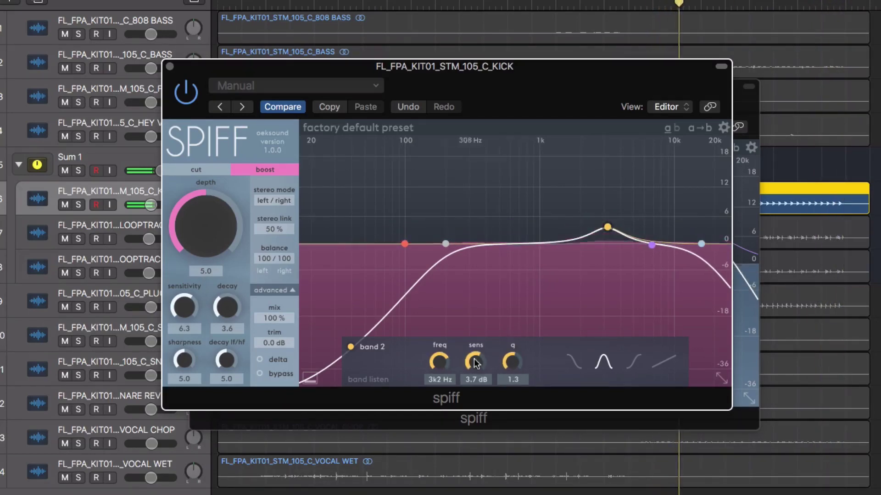
pyautogui.moveTo(474, 358)
pyautogui.mouseDown()
pyautogui.moveTo(478, 350)
pyautogui.moveTo(479, 364)
pyautogui.mouseUp()
pyautogui.scroll(2, 480, 364)
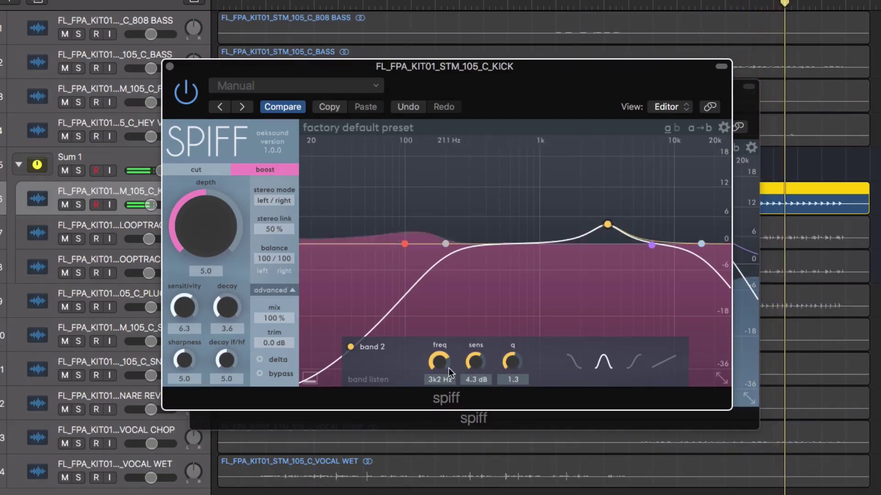
pyautogui.moveTo(436, 365); pyautogui.dragTo(436, 380)
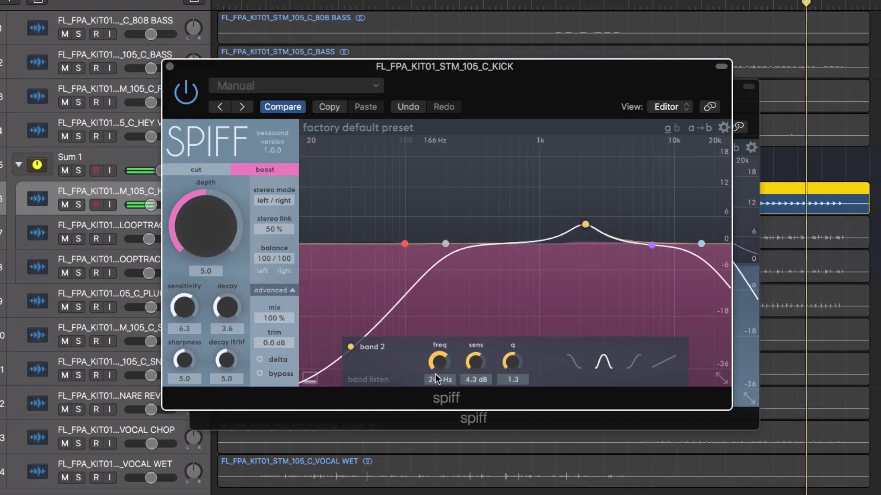
pyautogui.scroll(-1, 437, 380)
pyautogui.scroll(1, 436, 380)
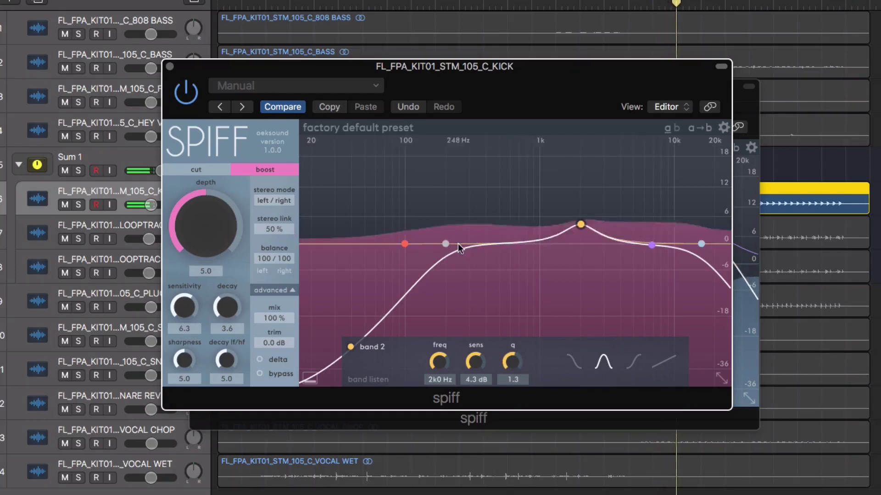
# Lower the low-cut frequency and set band 1 to about 97 Hz with 2.5 dB sensitivity and a Q of 0.9.
pyautogui.moveTo(445, 244); pyautogui.dragTo(414, 235)
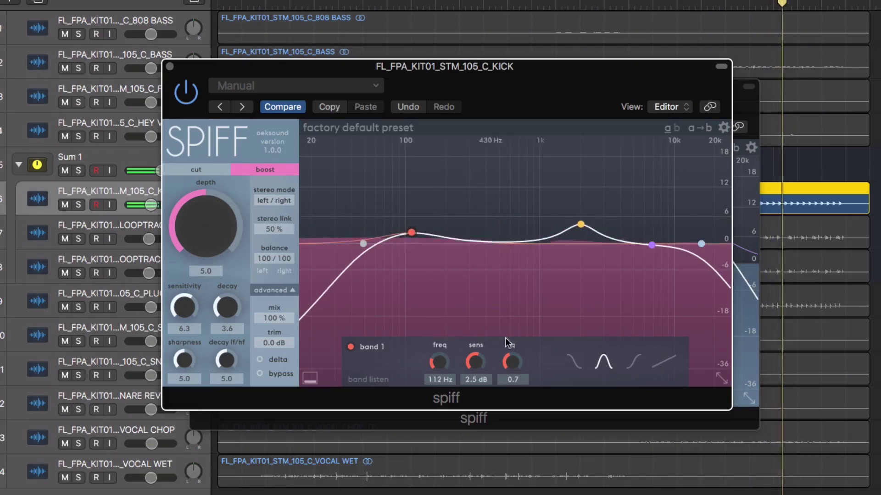
pyautogui.moveTo(509, 357); pyautogui.dragTo(509, 350)
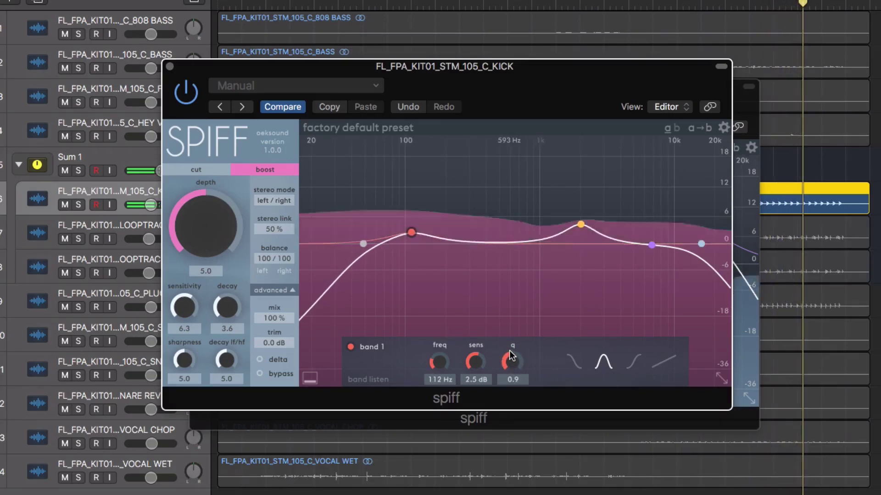
pyautogui.moveTo(412, 232); pyautogui.dragTo(401, 230)
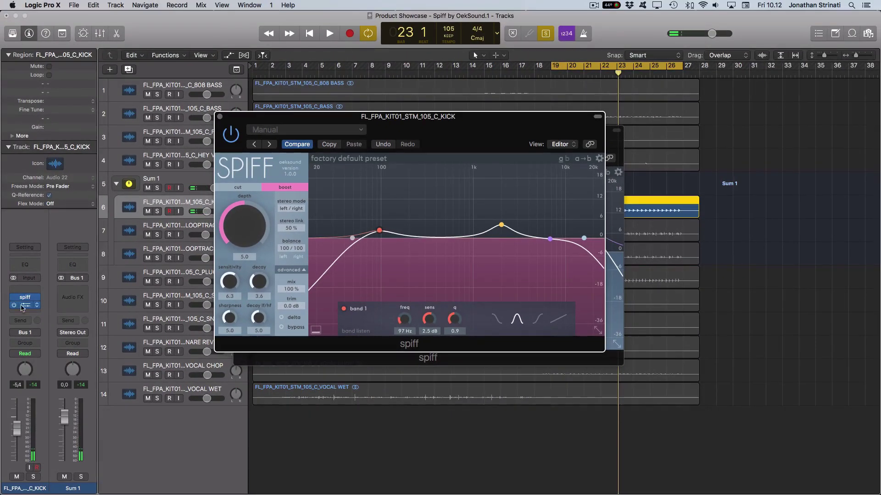
# Compare the kick with and without processing by bypassing both spiff inserts and re-enabling them during playback.
pyautogui.click(14, 298)
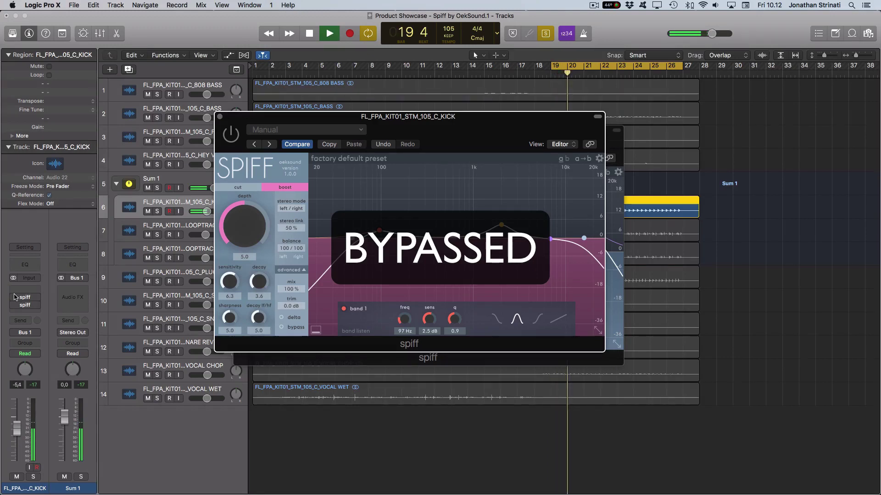
pyautogui.click(14, 298)
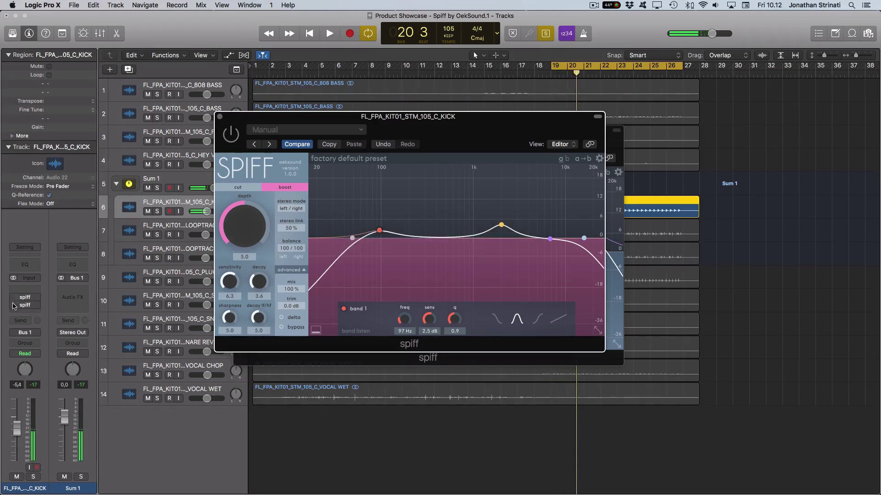
pyautogui.click(14, 305)
pyautogui.press('space')
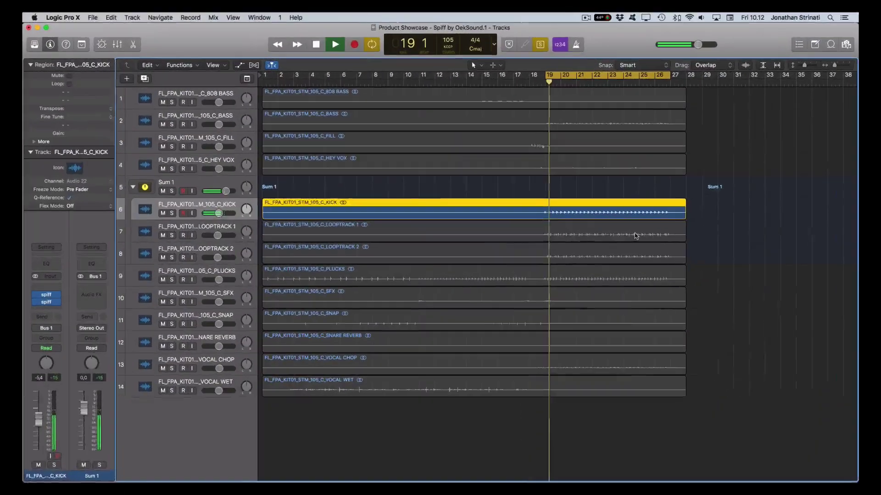
# Add the LOOPTRACK 1 and LOOPTRACK 2 regions to the soloed kick, and open the spiff insert on LOOPTRACK 2.
pyautogui.keyDown('shift'); pyautogui.click(635, 236); pyautogui.keyUp('shift')
pyautogui.keyDown('shift'); pyautogui.click(630, 253); pyautogui.keyUp('shift')
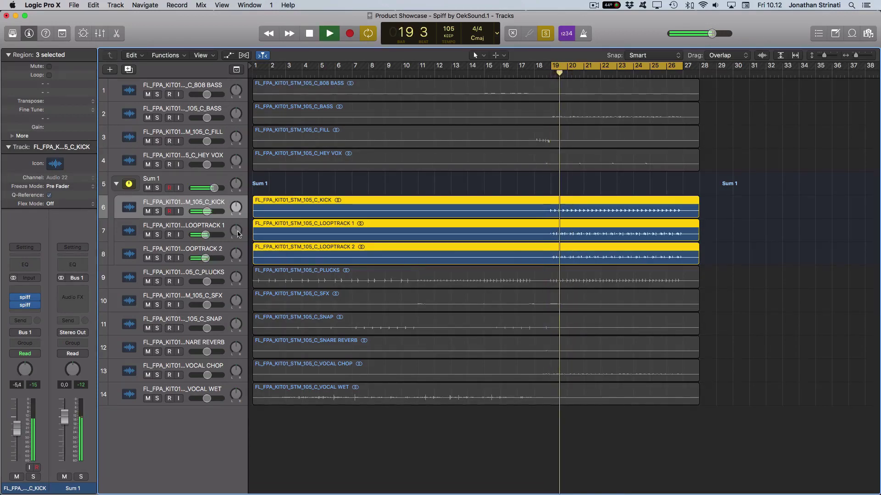
pyautogui.click(181, 255)
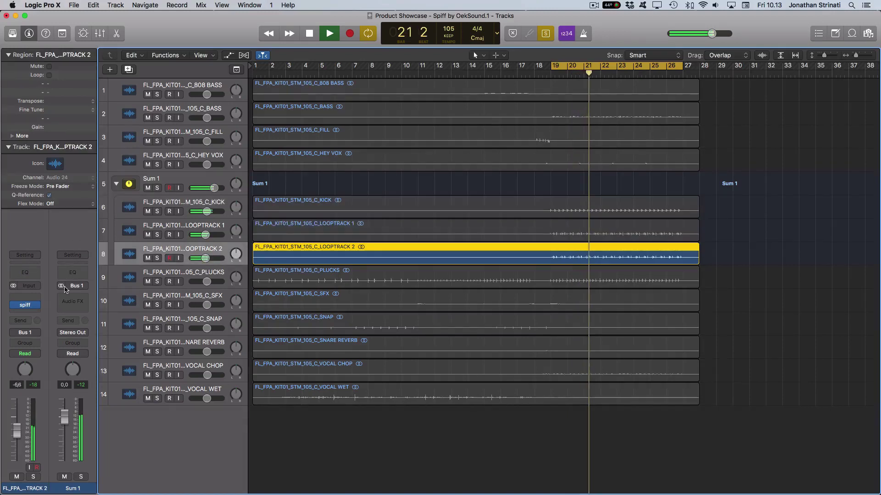
pyautogui.click(27, 306)
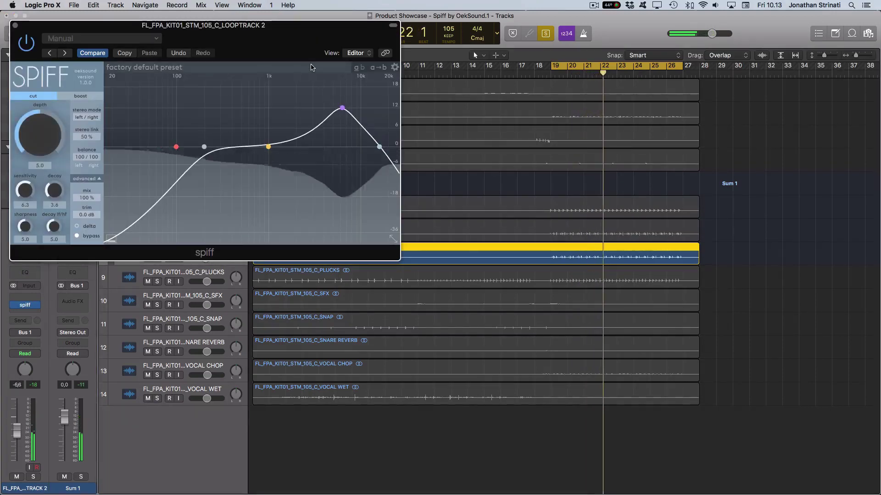
pyautogui.moveTo(297, 41); pyautogui.dragTo(494, 170)
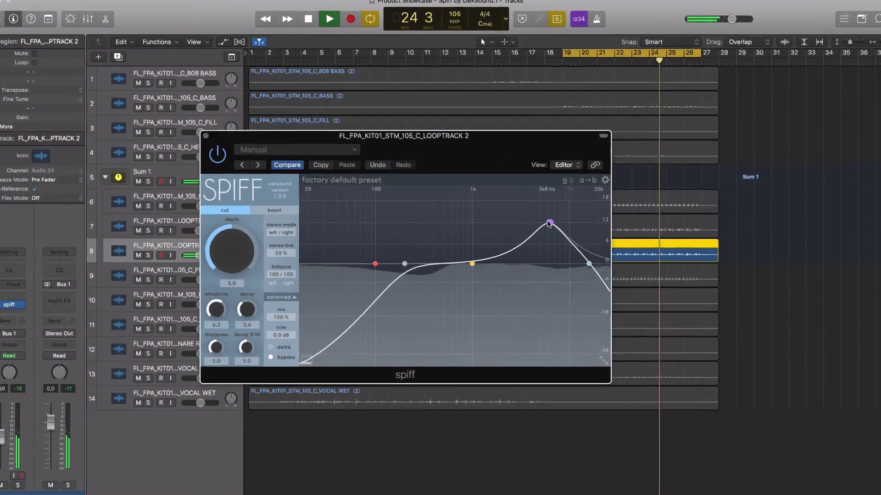
# Move band 3 to about 16.3 kHz with 8.5 dB sensitivity, and enable LOOPTRACK 2's spiff in boost mode.
pyautogui.moveTo(545, 228); pyautogui.dragTo(564, 242)
pyautogui.moveTo(685, 203); pyautogui.dragTo(690, 201)
pyautogui.click(250, 165)
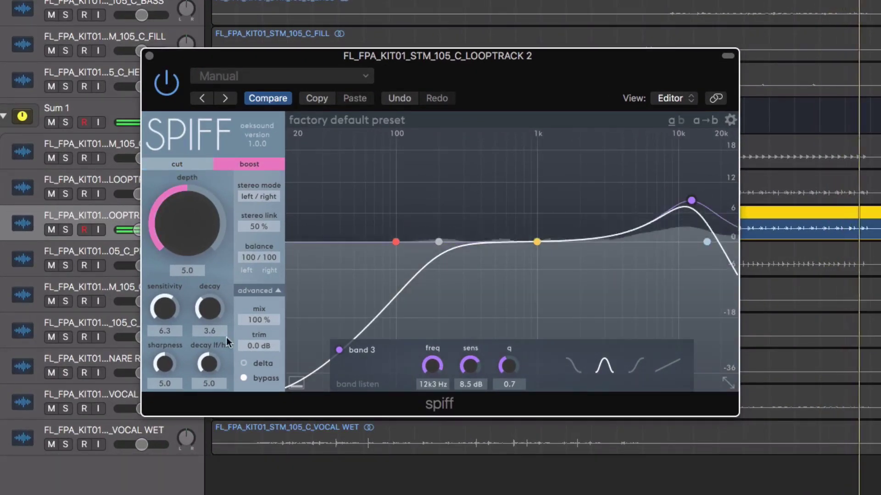
pyautogui.click(243, 378)
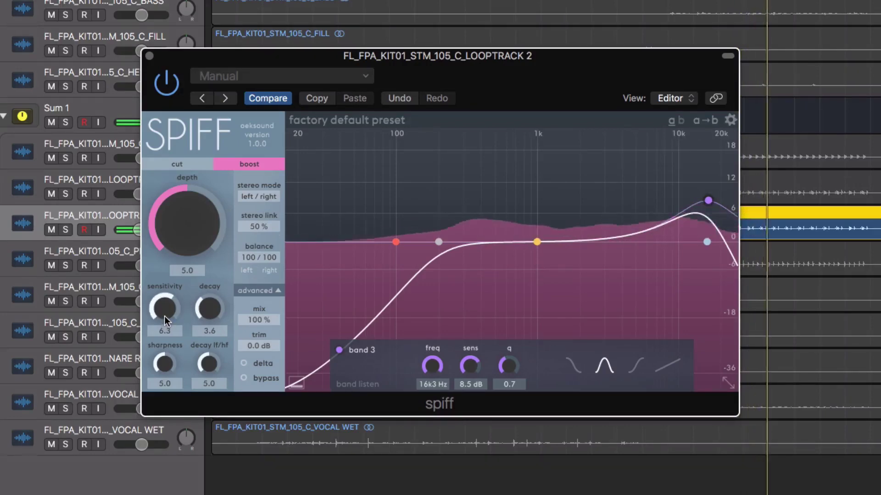
# Raise the sensitivity of LOOPTRACK 2's spiff to 8.3.
pyautogui.moveTo(164, 315)
pyautogui.mouseDown()
pyautogui.moveTo(162, 295)
pyautogui.moveTo(160, 305)
pyautogui.mouseUp()
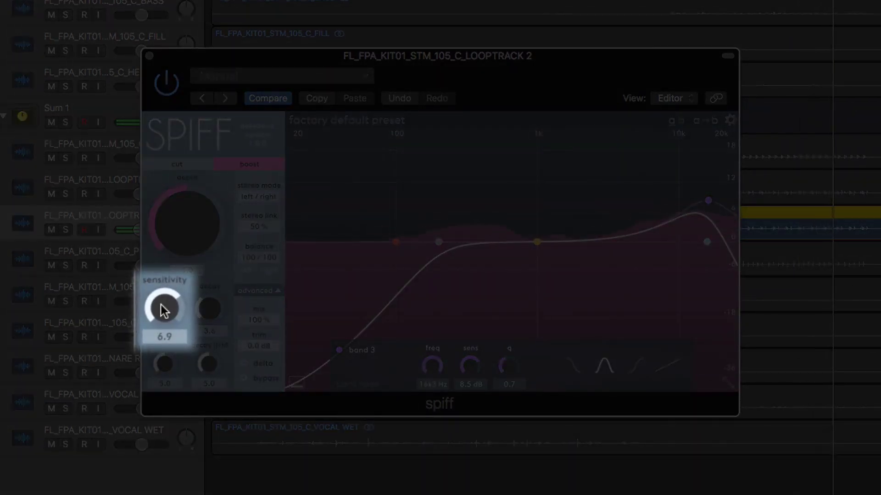
pyautogui.scroll(1, 160, 304)
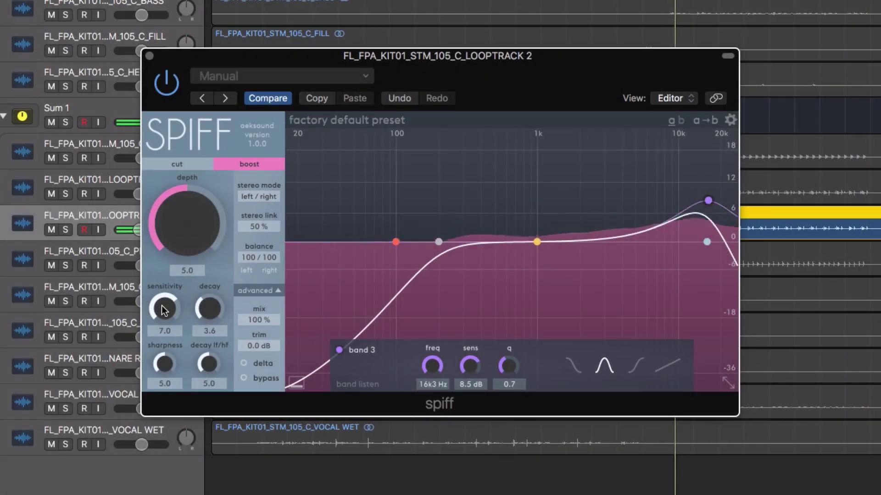
pyautogui.moveTo(162, 311); pyautogui.dragTo(164, 306)
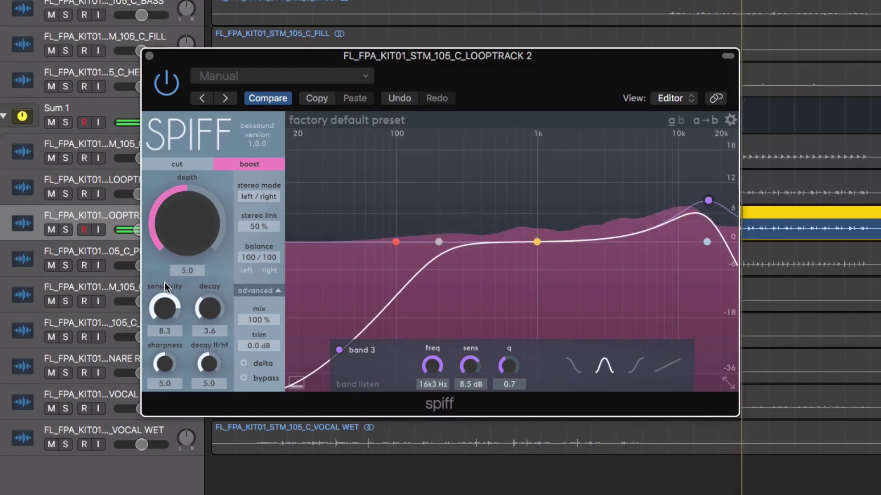
# Try different sharpness amounts on LOOPTRACK 2's spiff and settle on 2.5.
pyautogui.scroll(-2, 163, 364)
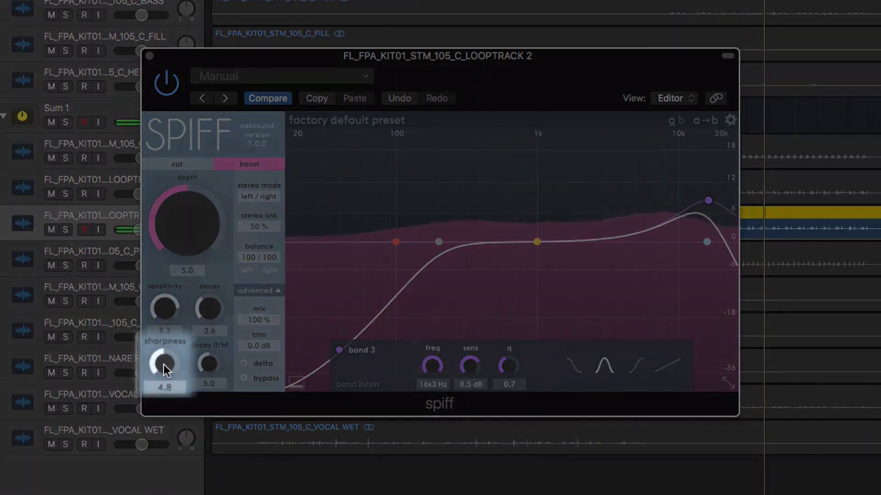
pyautogui.scroll(3, 164, 365)
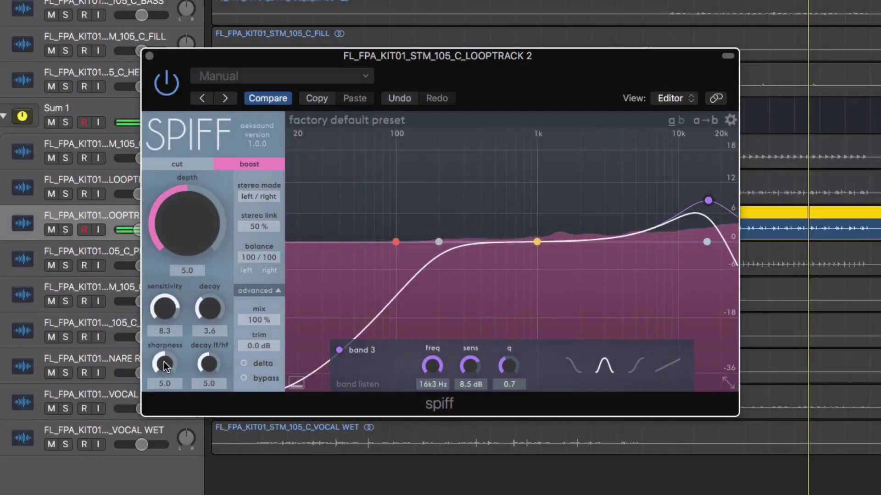
pyautogui.moveTo(162, 369)
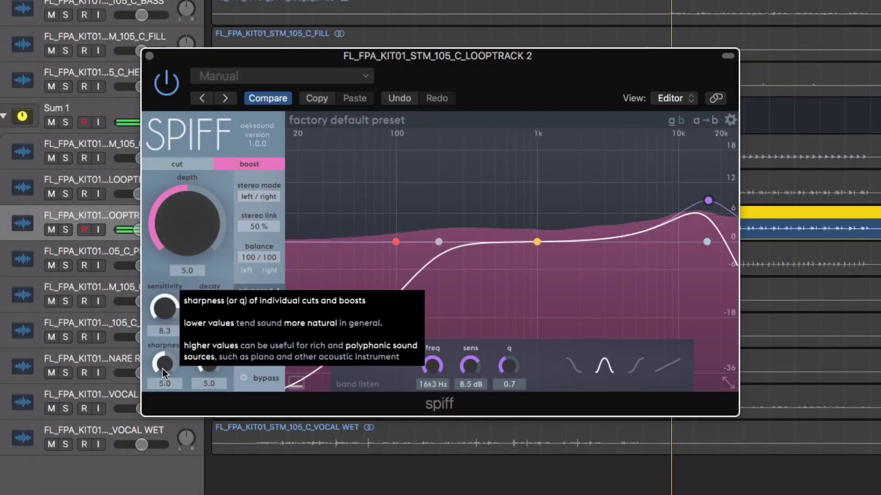
pyautogui.moveTo(162, 369); pyautogui.dragTo(161, 391)
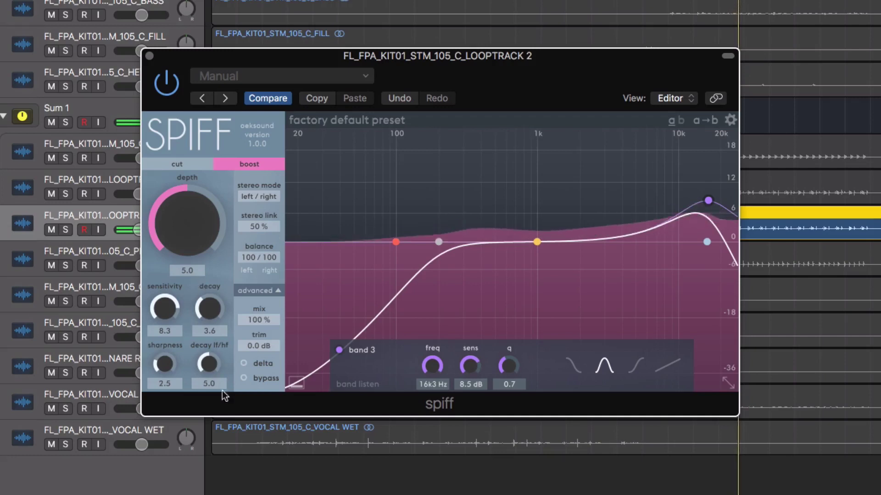
# Compare the processed and dry LOOPTRACK 2 by turning spiff's bypass on and off again.
pyautogui.click(243, 378)
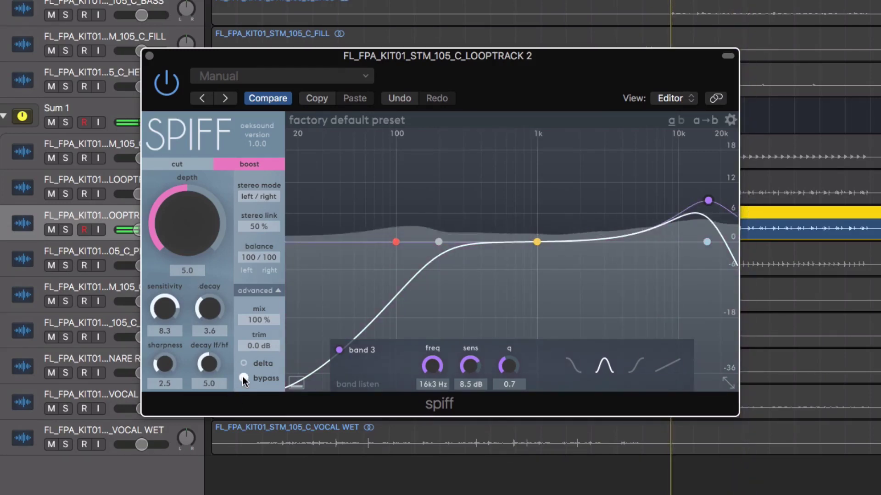
pyautogui.click(243, 377)
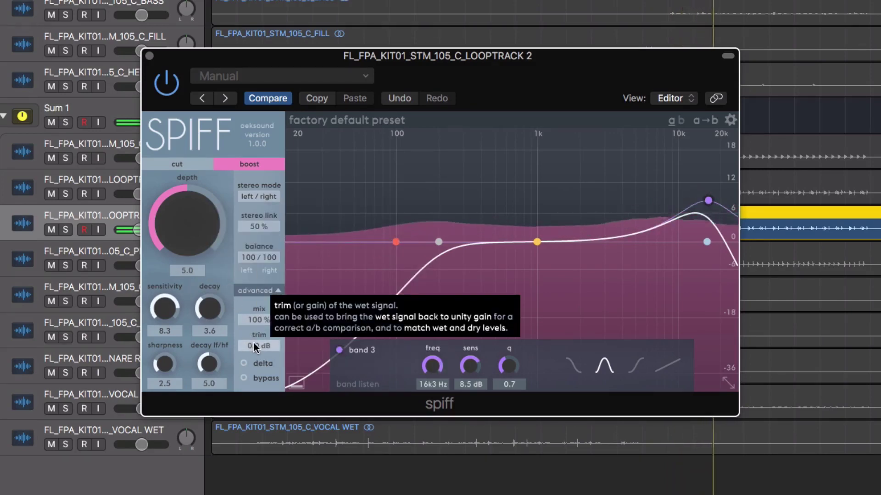
# Set LOOPTRACK 2's spiff trim to -2.8 dB and move band 3 to about 16.6 kHz with 9.6 dB sensitivity.
pyautogui.moveTo(255, 348); pyautogui.dragTo(256, 357)
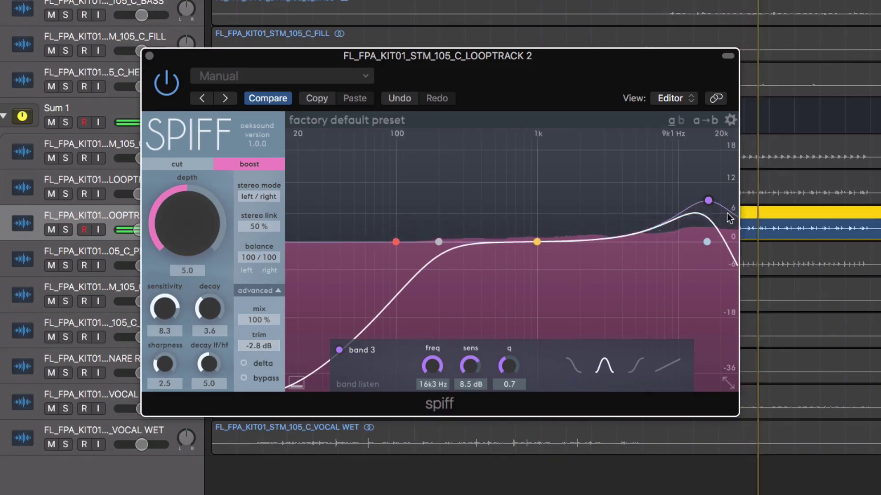
pyautogui.moveTo(708, 200); pyautogui.dragTo(709, 196)
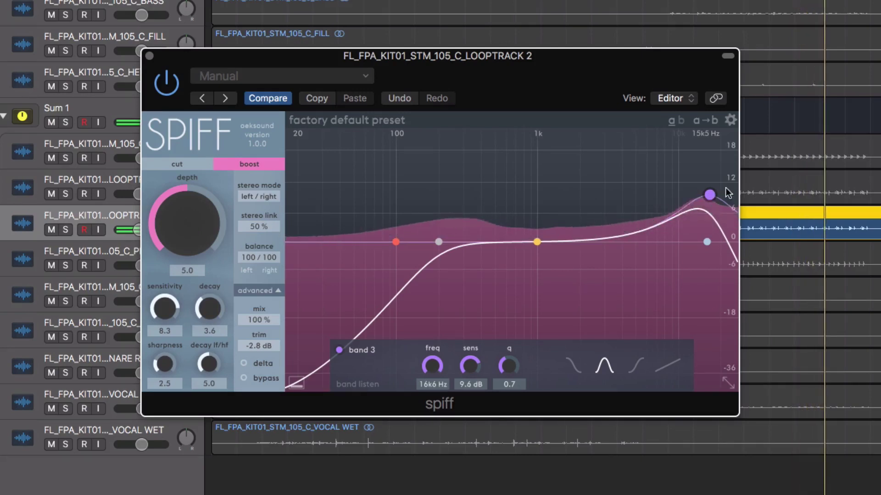
# Include the KICK and LOOPTRACK 1 regions in the audition, compare LOOPTRACK 2's spiff with bypass, stop playback and close the plug-in.
pyautogui.click(799, 138)
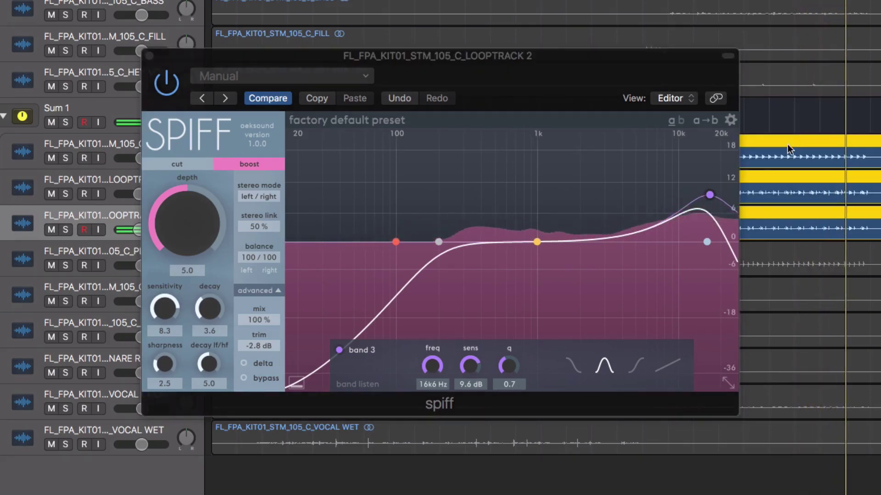
pyautogui.click(241, 378)
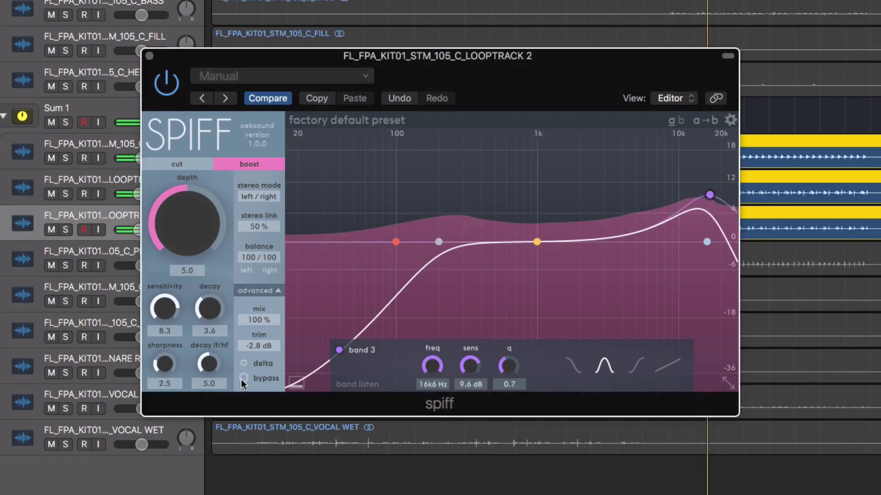
pyautogui.click(241, 378)
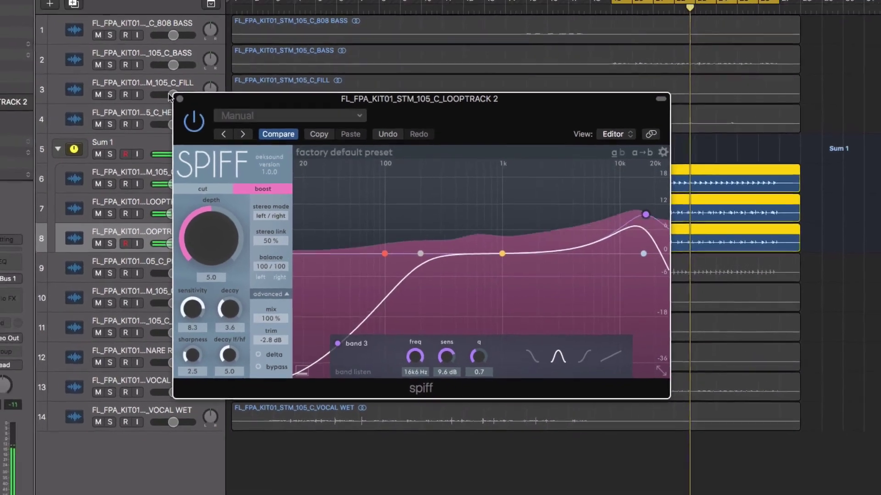
pyautogui.press('space')
pyautogui.click(166, 79)
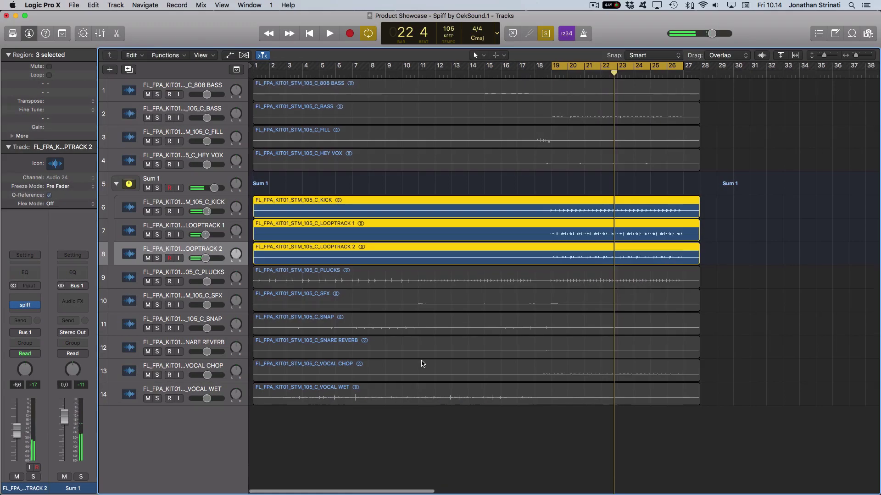
# Select the VOCAL WET region and audition it with the cycle range set from bar 3 to bar 13.
pyautogui.click(295, 387)
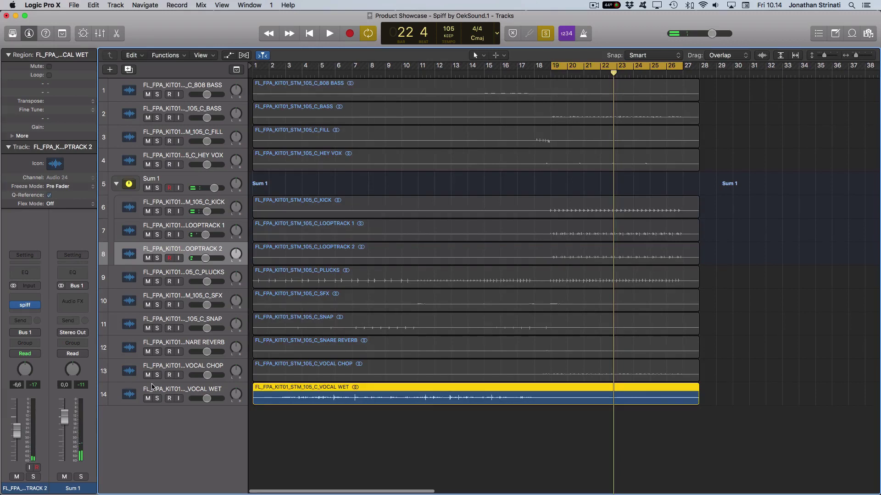
pyautogui.moveTo(288, 63); pyautogui.dragTo(449, 74)
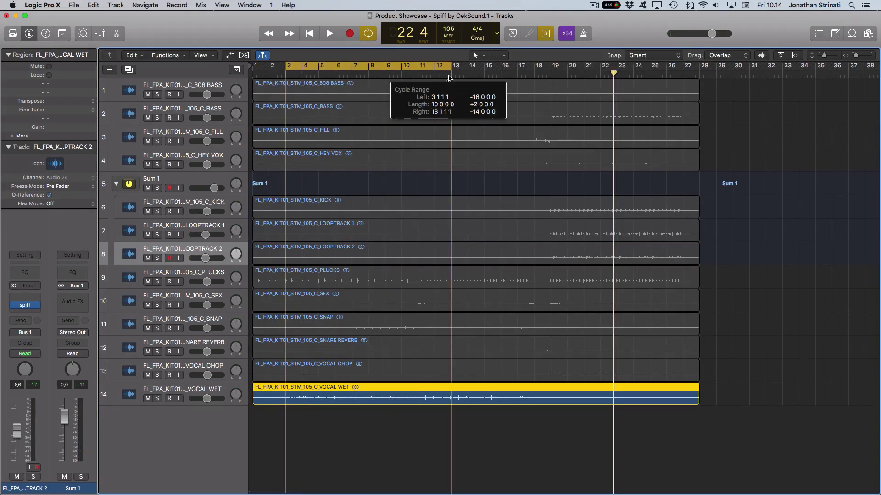
pyautogui.press('space')
pyautogui.press('space')
# Open spiff on the VOCAL WET track and place its window over the arrangement, with playback stopped.
pyautogui.click(181, 390)
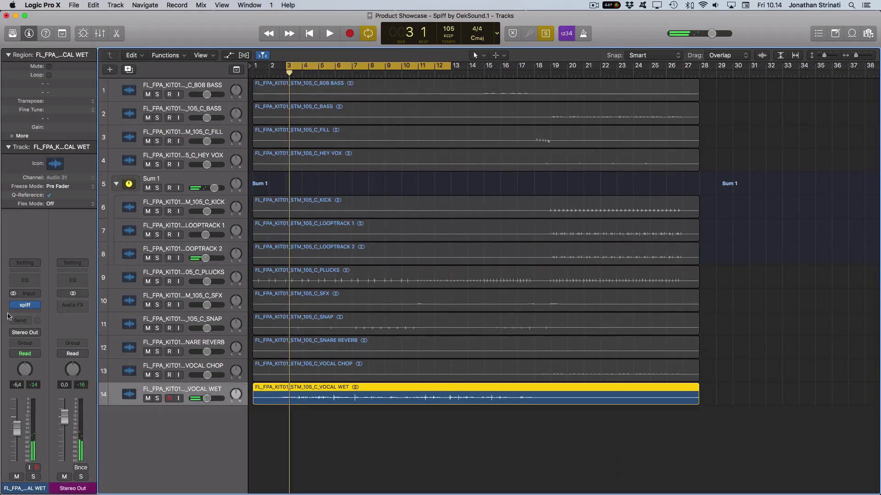
pyautogui.click(26, 306)
pyautogui.moveTo(306, 33); pyautogui.dragTo(476, 114)
pyautogui.press('space')
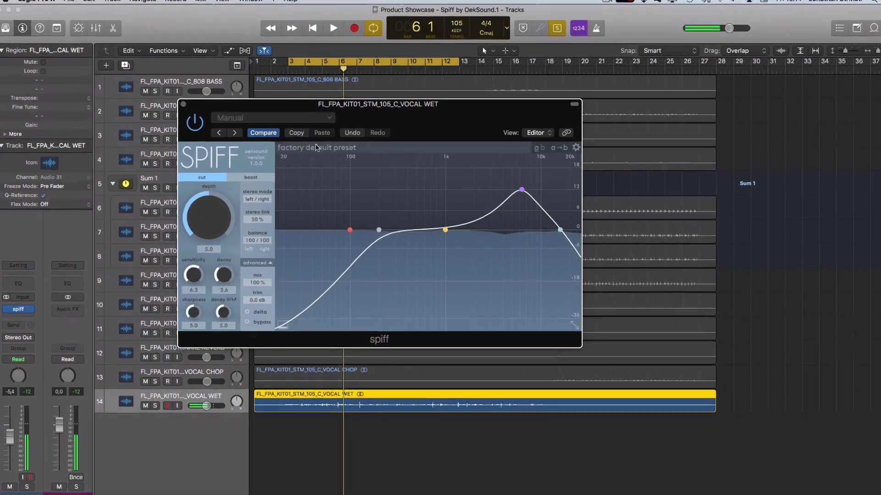
# Load spiff's vocal preset "remove mouth clicks" on VOCAL WET and start playback.
pyautogui.click(315, 147)
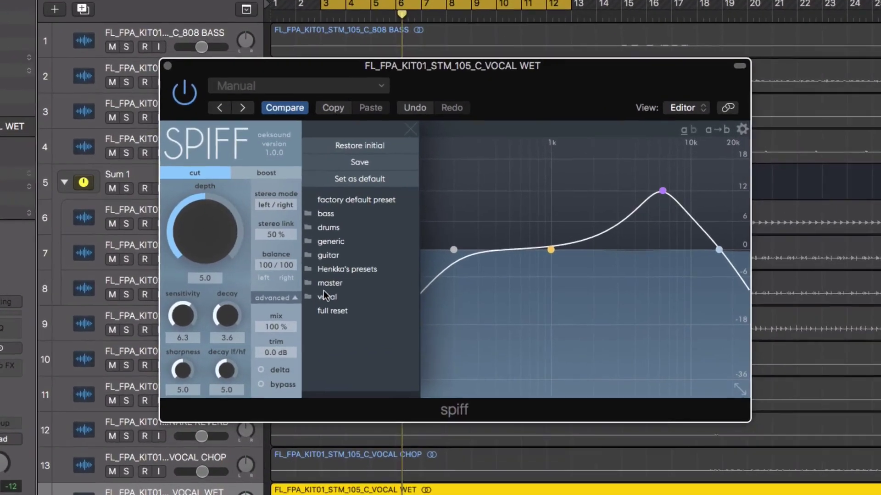
pyautogui.moveTo(323, 295)
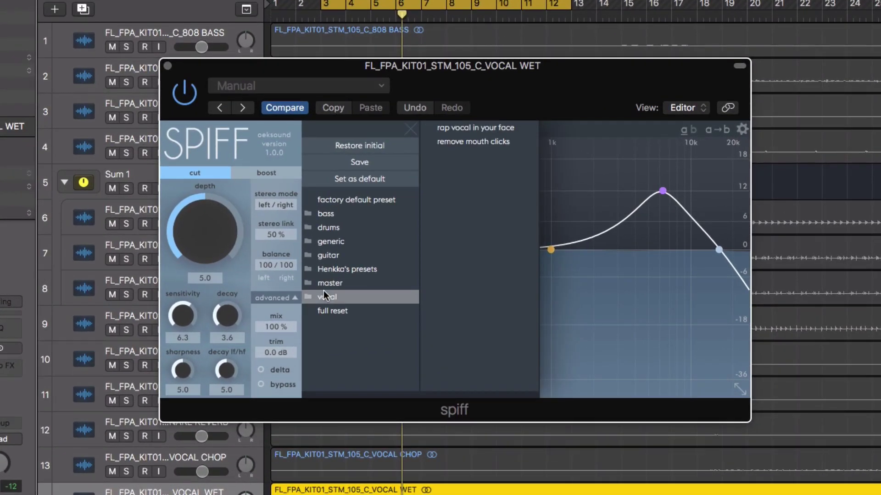
pyautogui.click(455, 141)
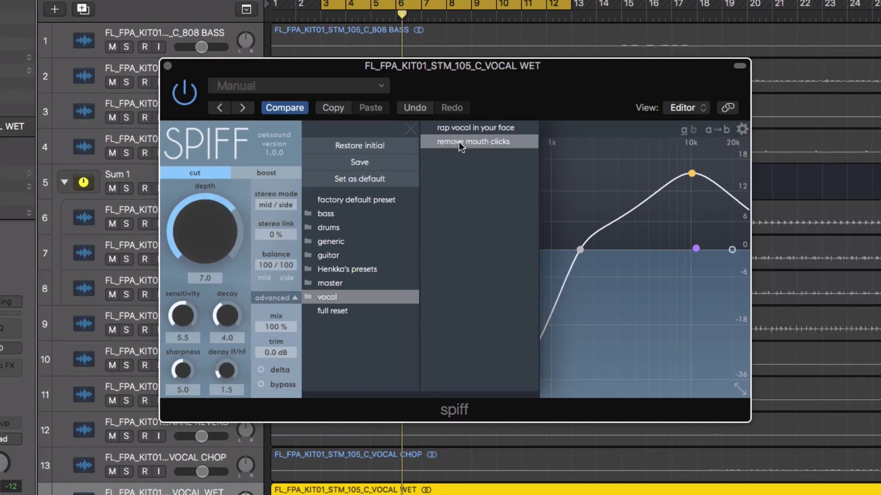
pyautogui.press('space')
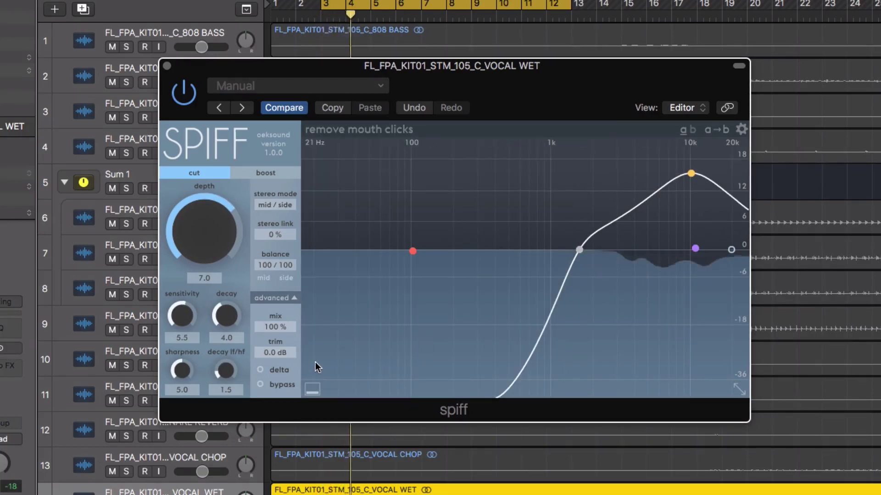
# Compare the vocal with and without spiff's bypass, and listen to the removed signal with delta.
pyautogui.click(260, 384)
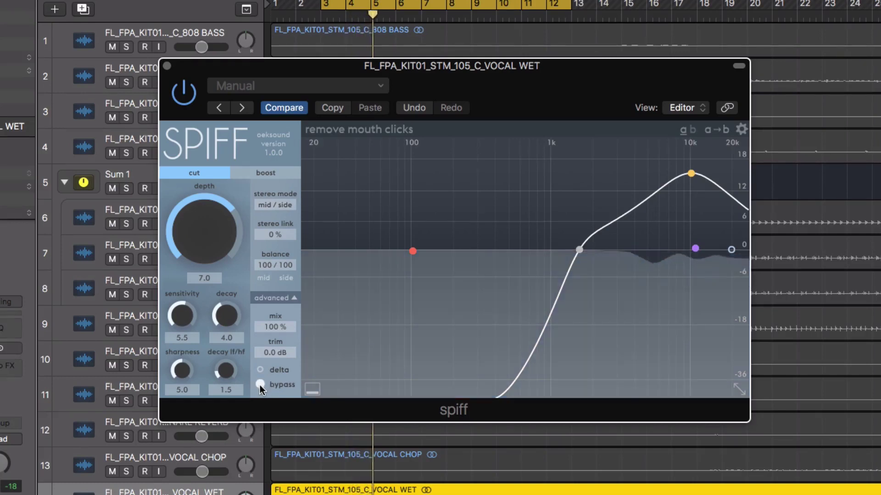
pyautogui.click(260, 384)
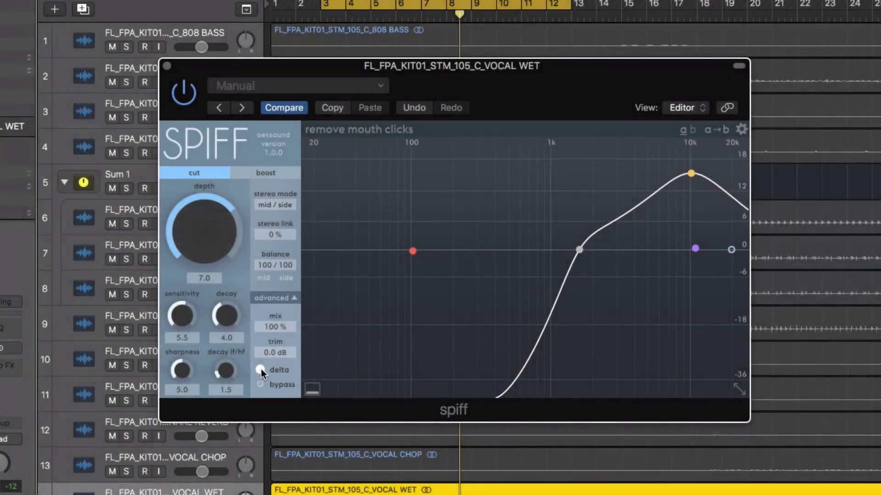
pyautogui.click(260, 370)
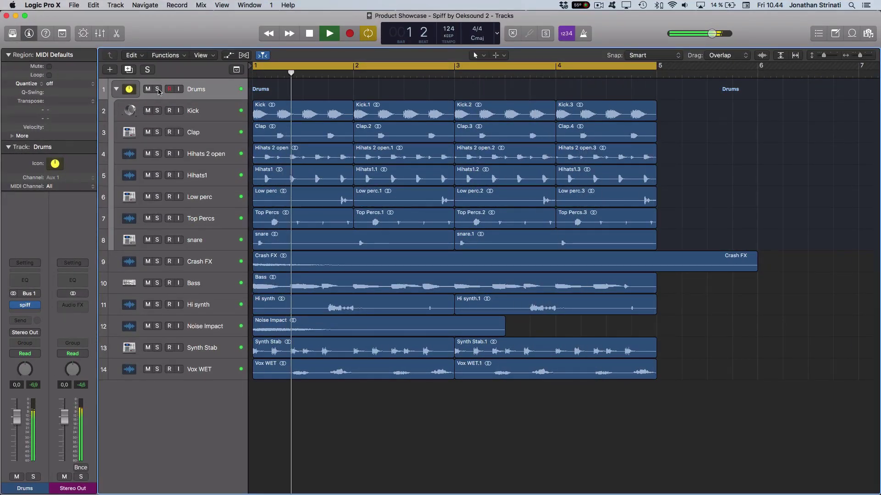
# Solo the Drums stack in the second project, open its spiff and turn off the plug-in's bypass.
pyautogui.click(158, 89)
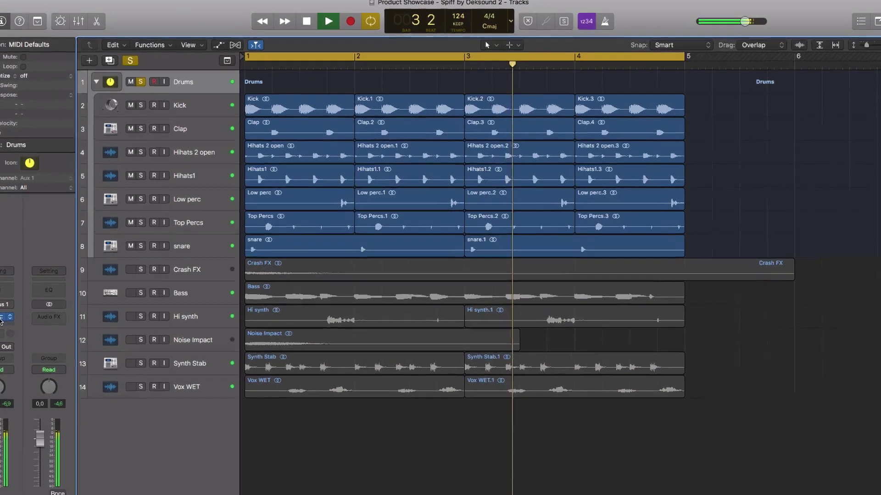
pyautogui.click(2, 317)
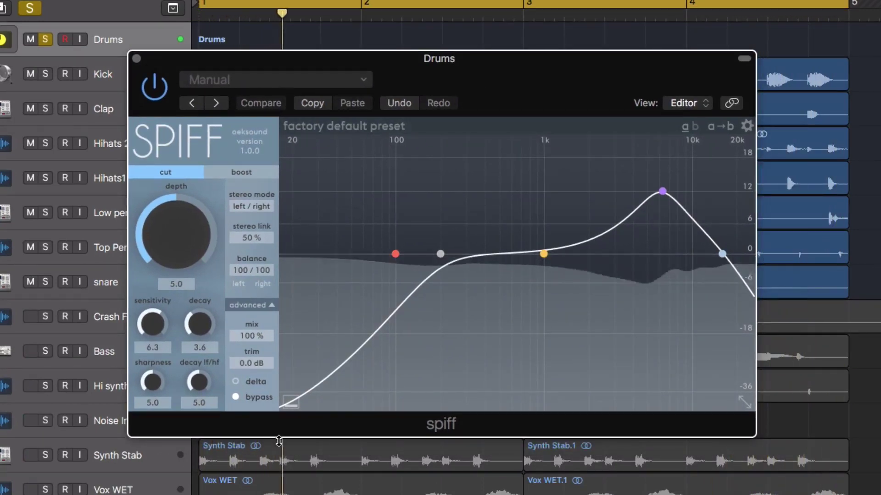
pyautogui.click(235, 397)
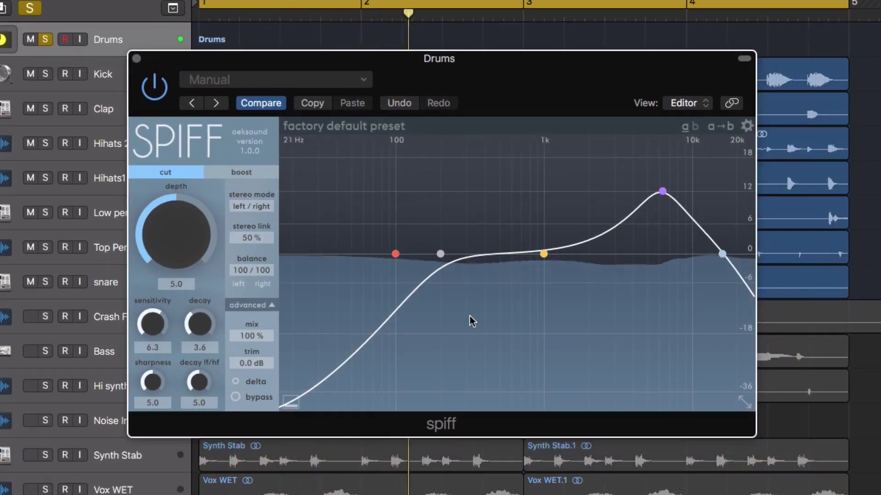
# Load the drums preset "add punch to drum bus" in the Drums spiff and compare it against bypass.
pyautogui.click(393, 125)
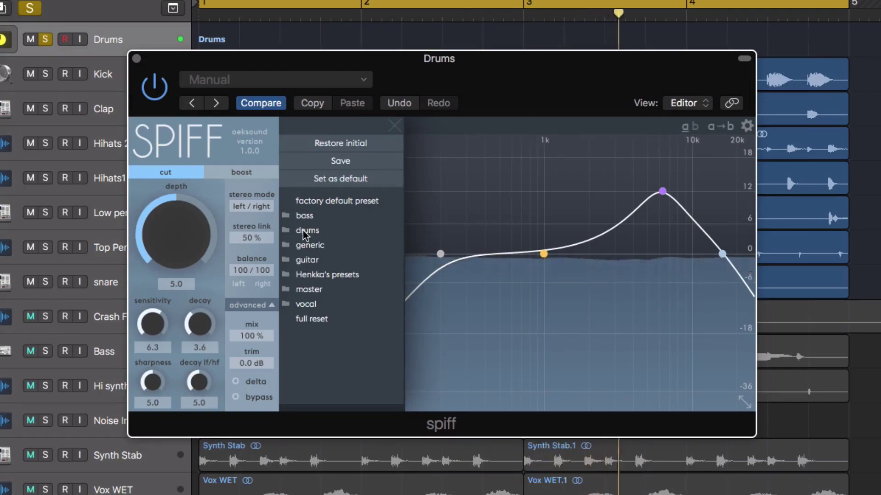
pyautogui.moveTo(304, 233)
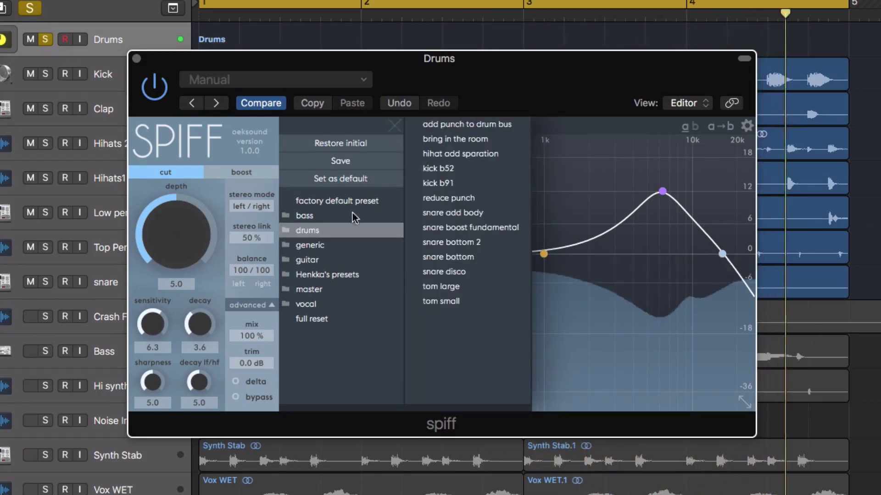
pyautogui.click(462, 125)
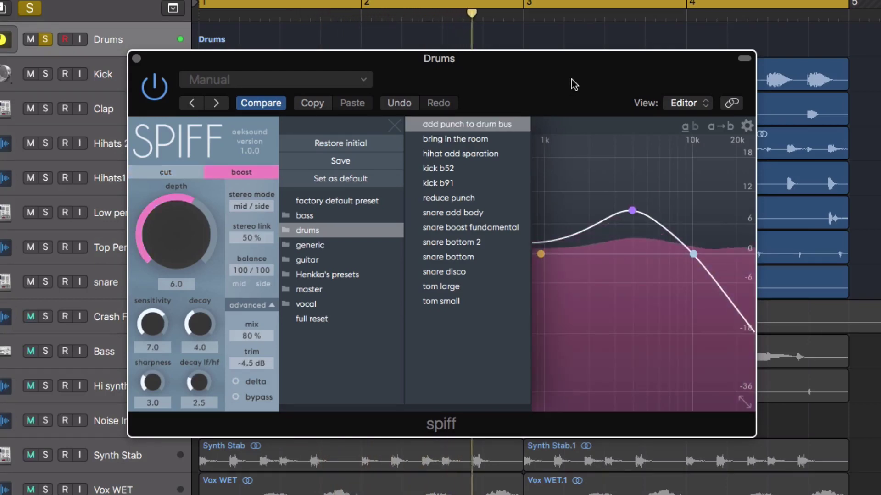
pyautogui.click(615, 351)
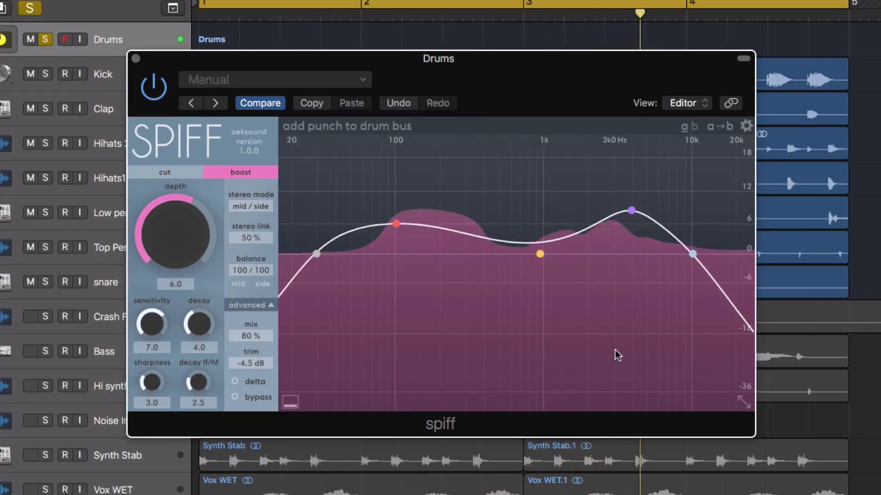
pyautogui.click(235, 397)
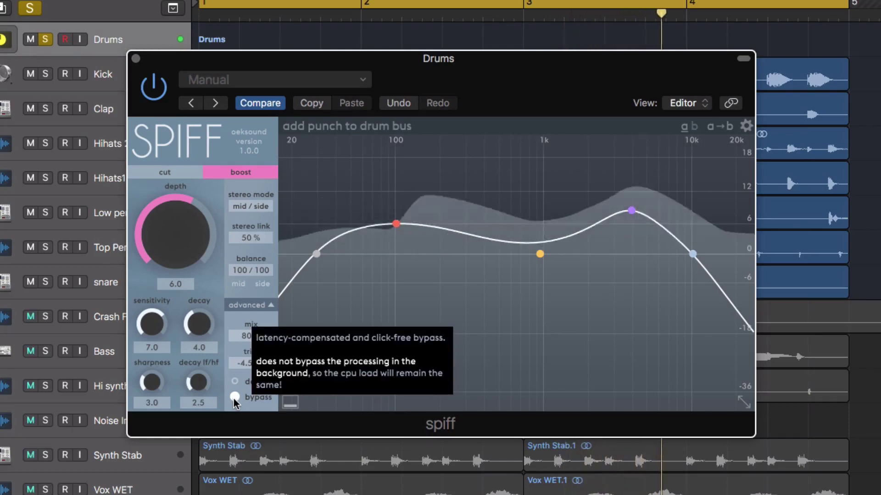
pyautogui.click(234, 397)
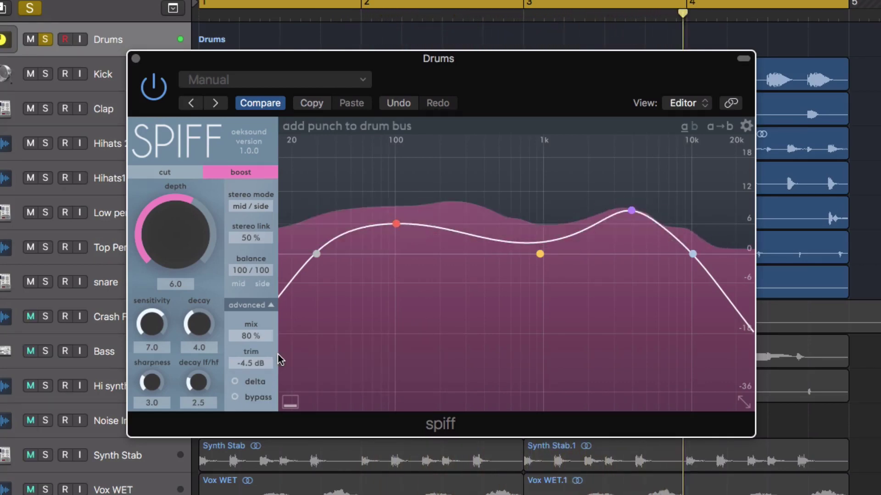
# Set band 1's q to 0.8 and move it to about 93 Hz with 4.7 dB sensitivity.
pyautogui.click(395, 225)
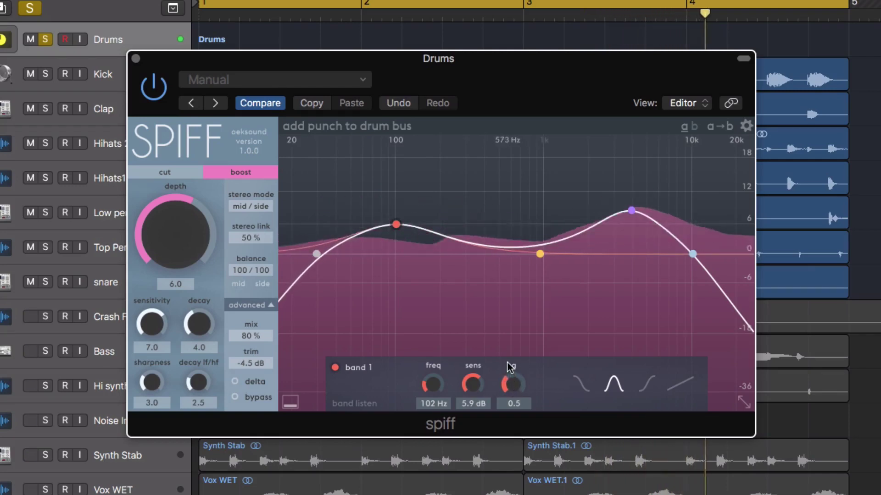
pyautogui.moveTo(509, 367); pyautogui.dragTo(510, 348)
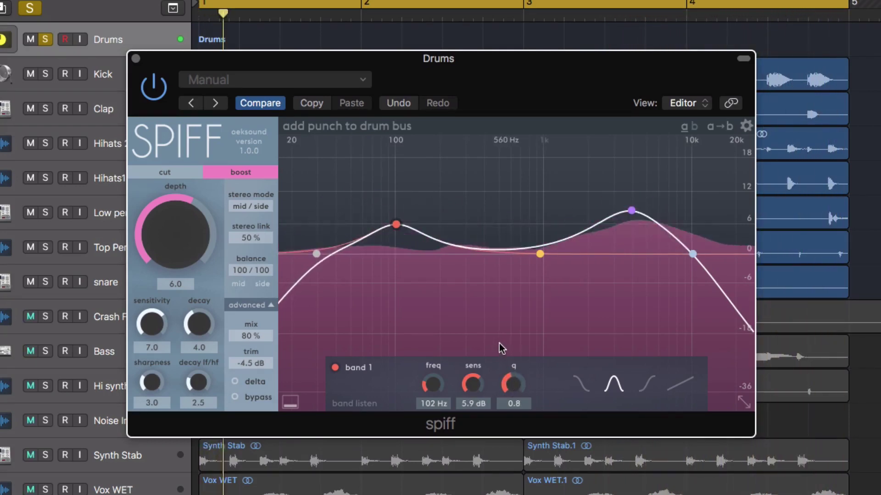
pyautogui.moveTo(396, 227); pyautogui.dragTo(393, 229)
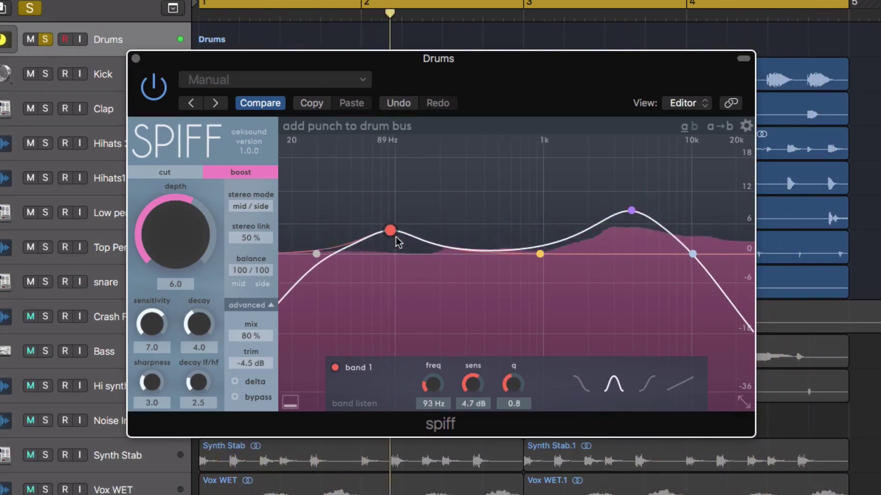
# Shift the high-cut point up toward 20 kHz and move band 3 to about 14 kHz with 3.9 dB sensitivity.
pyautogui.click(692, 254)
pyautogui.moveTo(692, 254); pyautogui.dragTo(735, 254)
pyautogui.moveTo(631, 210); pyautogui.dragTo(726, 239)
# Move band 2 up to about 4.6 kHz with 3.4 dB sensitivity.
pyautogui.click(545, 253)
pyautogui.moveTo(542, 253); pyautogui.dragTo(644, 245)
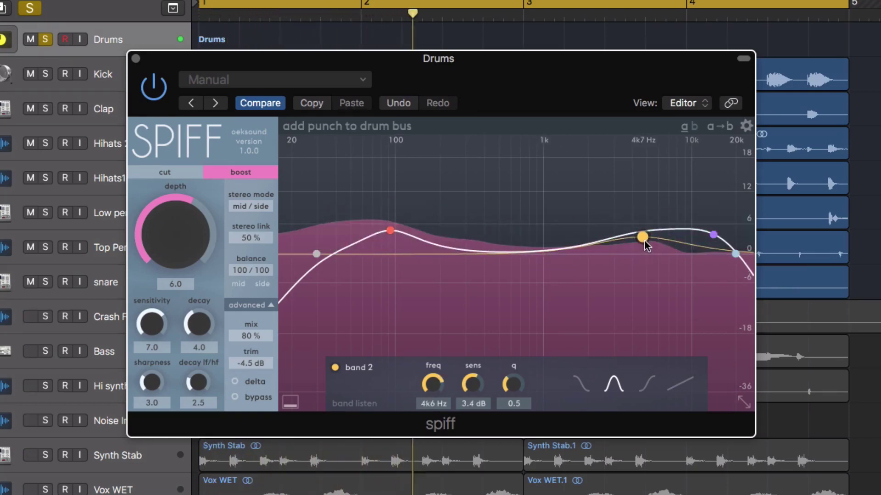
# Narrow band 3 to a q of 1.2 at about 16.1 kHz and 4.0 dB, and raise band 2's sensitivity to about 3.7 dB.
pyautogui.click(714, 236)
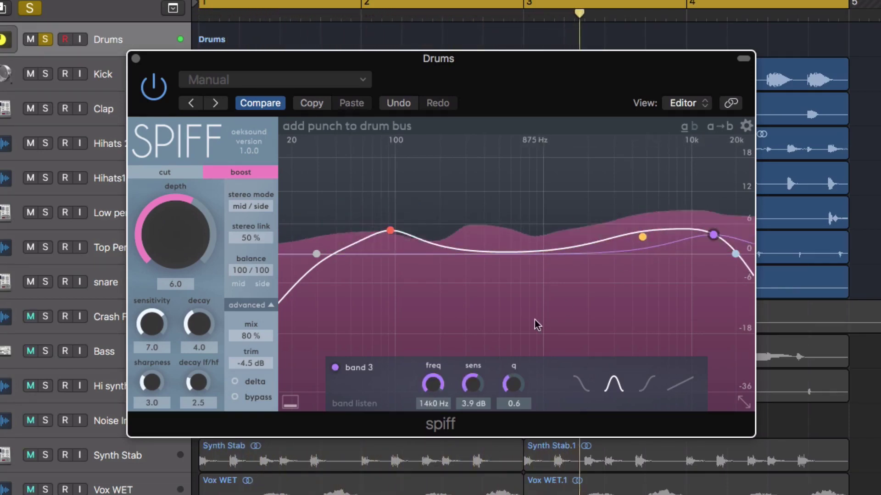
pyautogui.moveTo(513, 384); pyautogui.dragTo(512, 360)
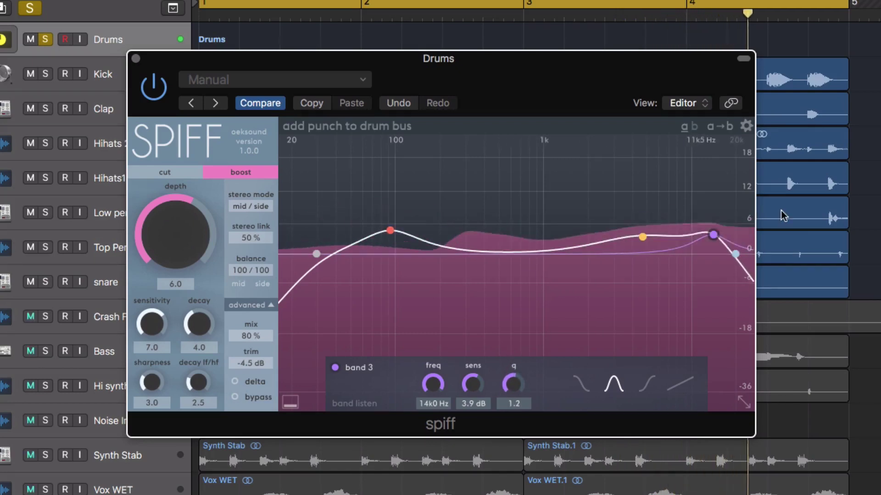
pyautogui.moveTo(713, 235); pyautogui.dragTo(720, 236)
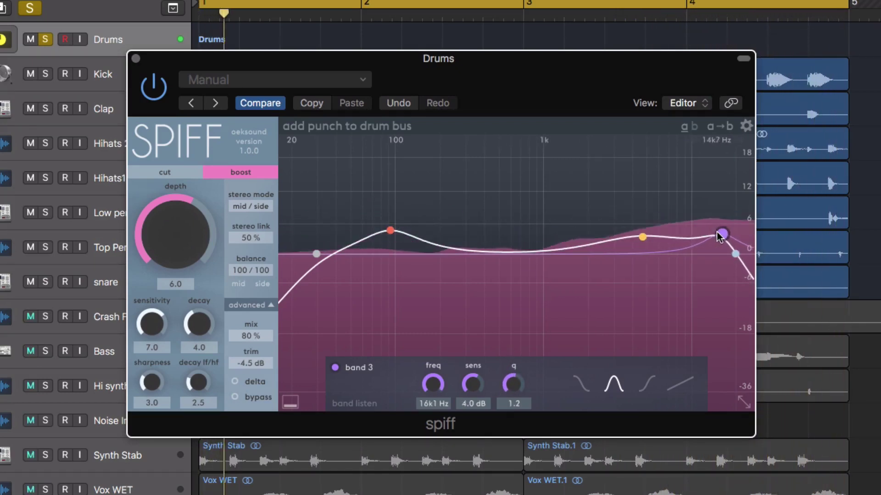
pyautogui.click(642, 237)
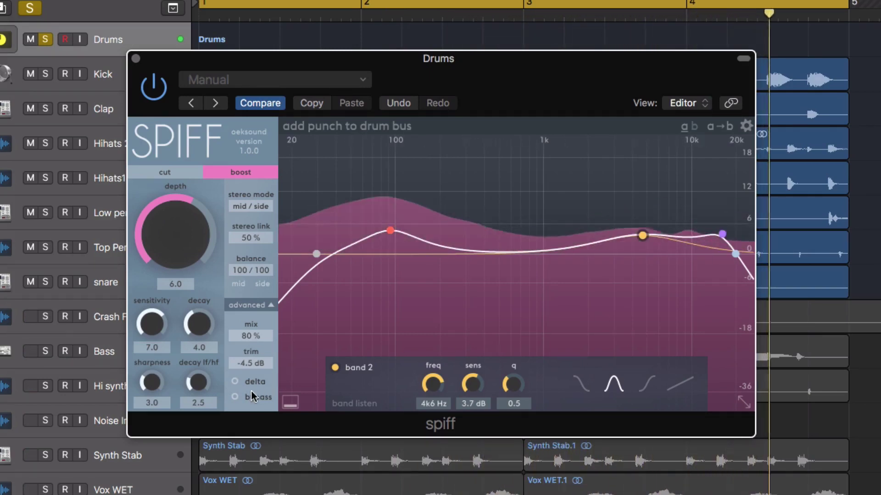
pyautogui.moveTo(252, 396)
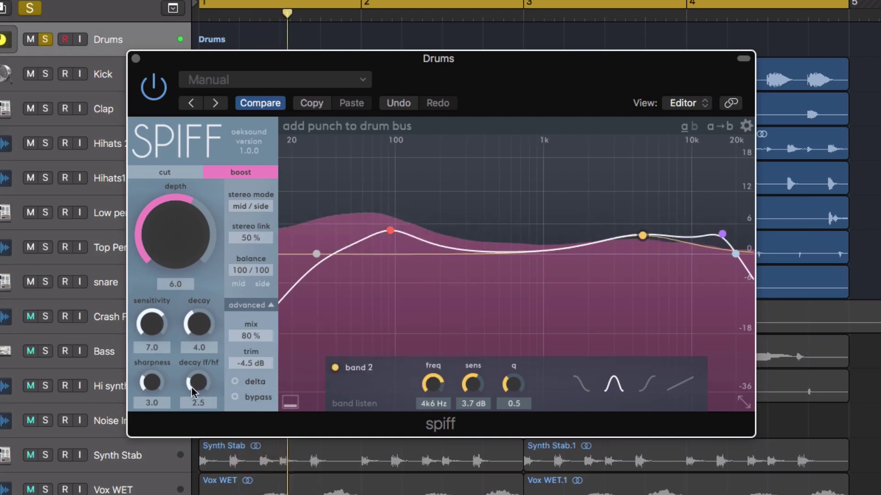
# Compare the drum bus processing against bypass and lower the trim to -5.8 dB.
pyautogui.click(235, 399)
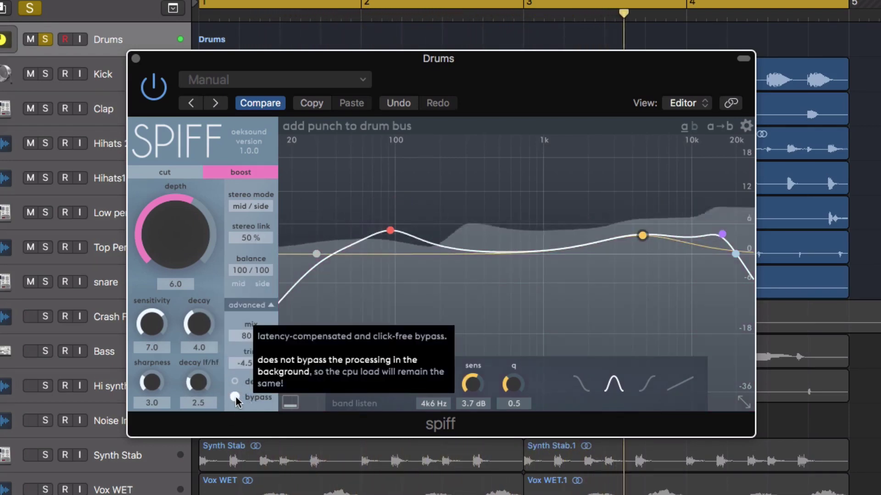
pyautogui.click(236, 399)
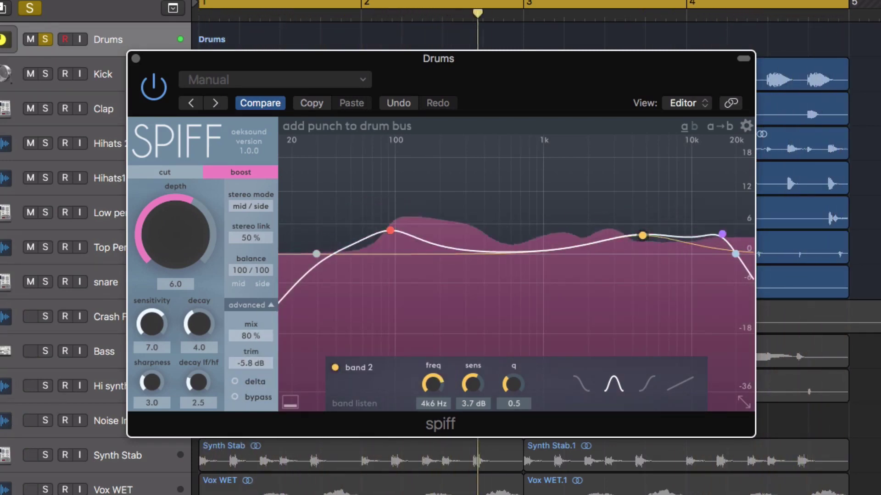
pyautogui.click(236, 397)
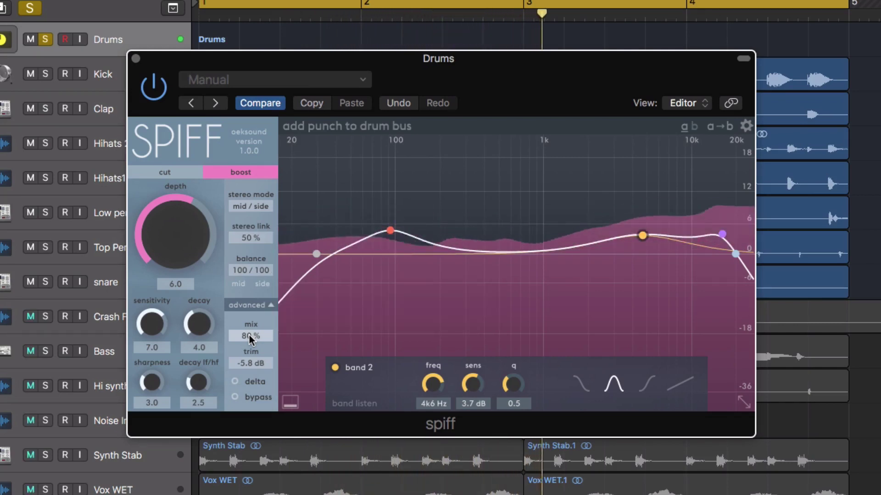
# Raise the mix to 100 % and the depth to 9.9, compensating with a trim of -8.2 dB.
pyautogui.moveTo(248, 334); pyautogui.dragTo(251, 224)
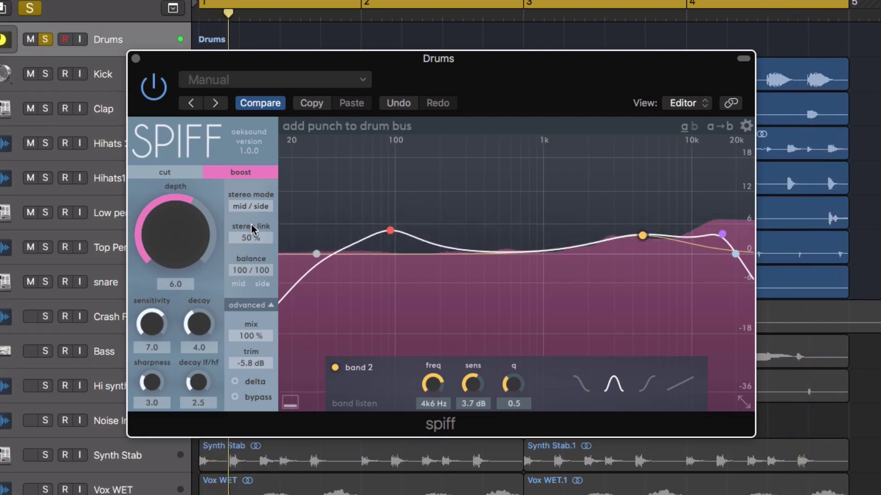
pyautogui.moveTo(178, 247)
pyautogui.mouseDown()
pyautogui.moveTo(181, 199)
pyautogui.moveTo(187, 255)
pyautogui.mouseUp()
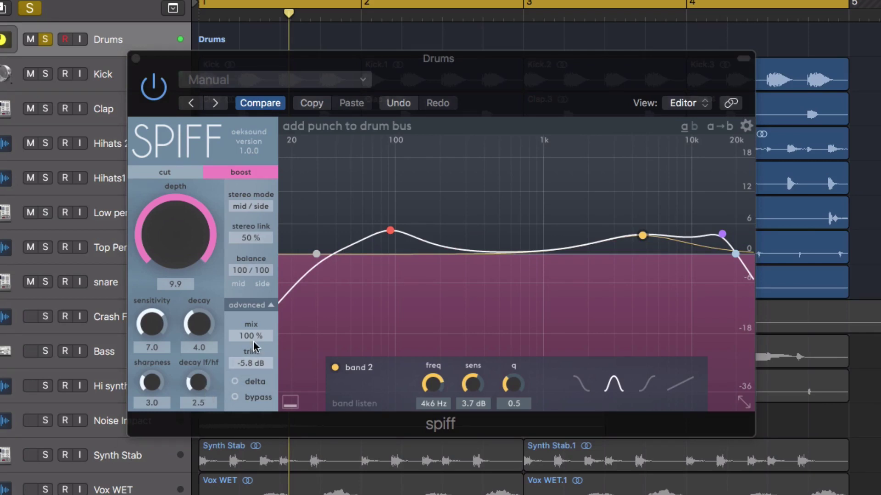
pyautogui.moveTo(255, 358); pyautogui.dragTo(258, 369)
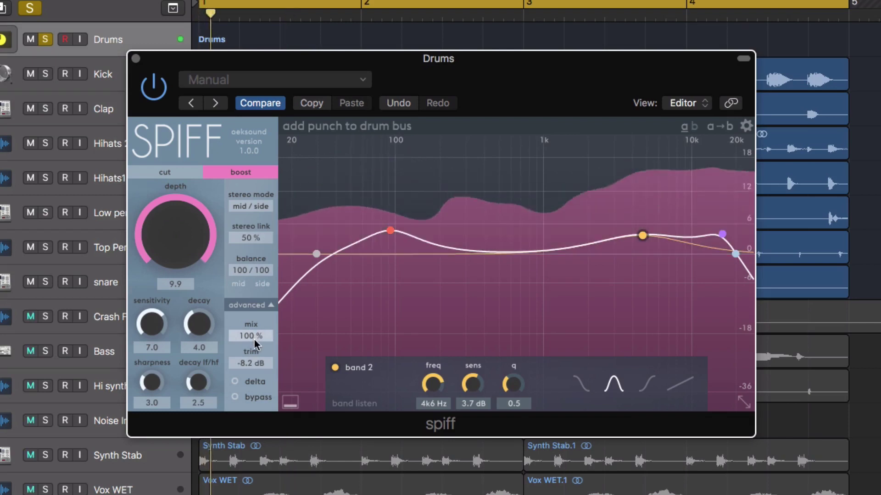
# Blend the boosted drum bus in parallel with a 37 % mix and -11.4 dB trim, comparing it against bypass.
pyautogui.scroll(-2, 256, 344)
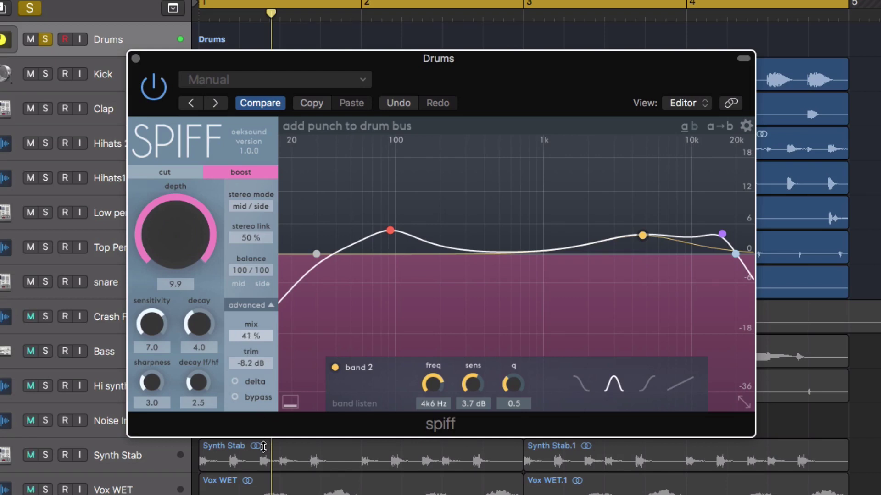
pyautogui.scroll(-3, 256, 341)
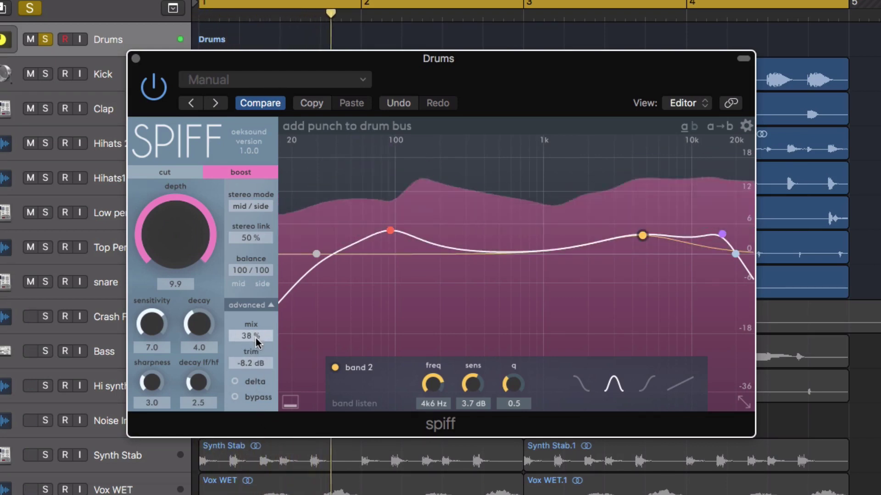
pyautogui.scroll(-1, 256, 344)
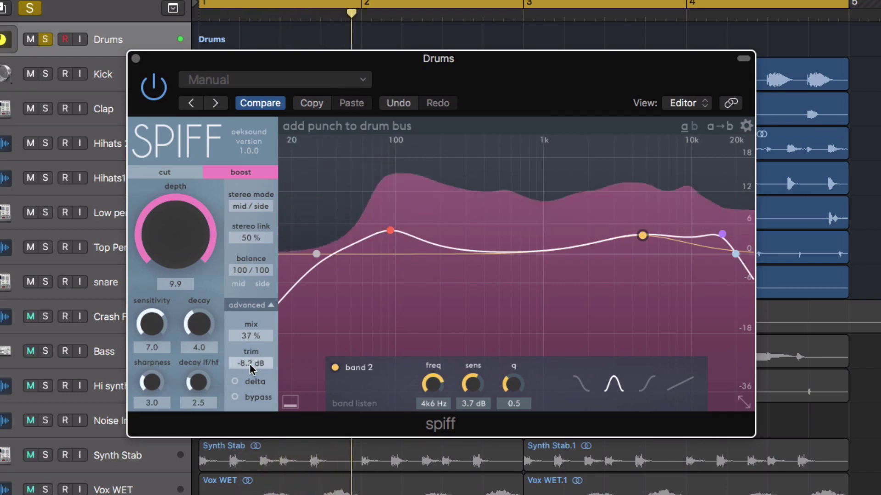
pyautogui.moveTo(250, 364); pyautogui.dragTo(253, 371)
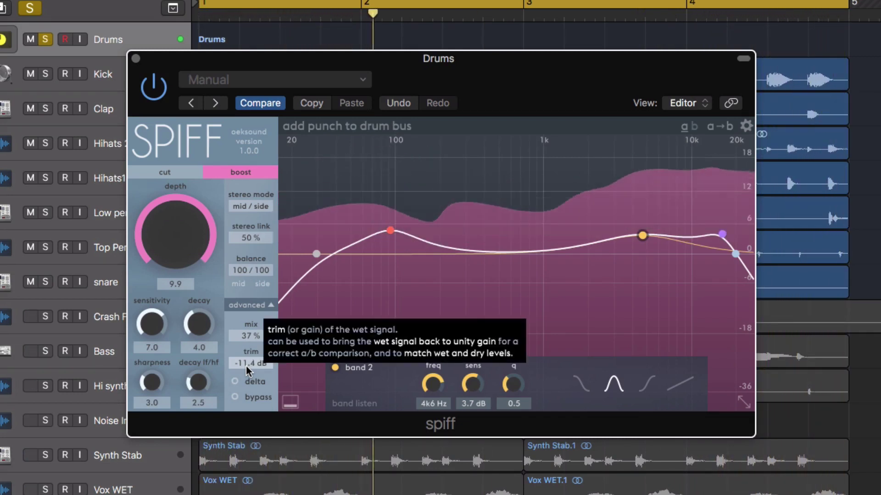
pyautogui.click(235, 397)
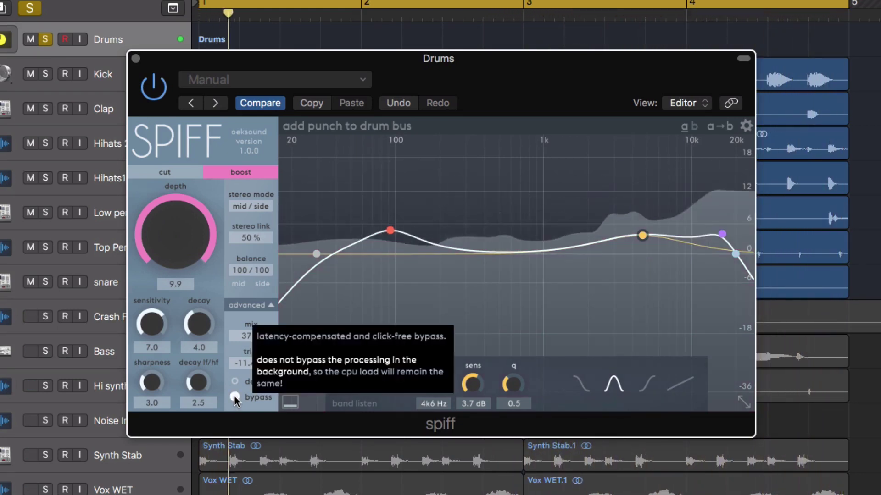
pyautogui.click(234, 396)
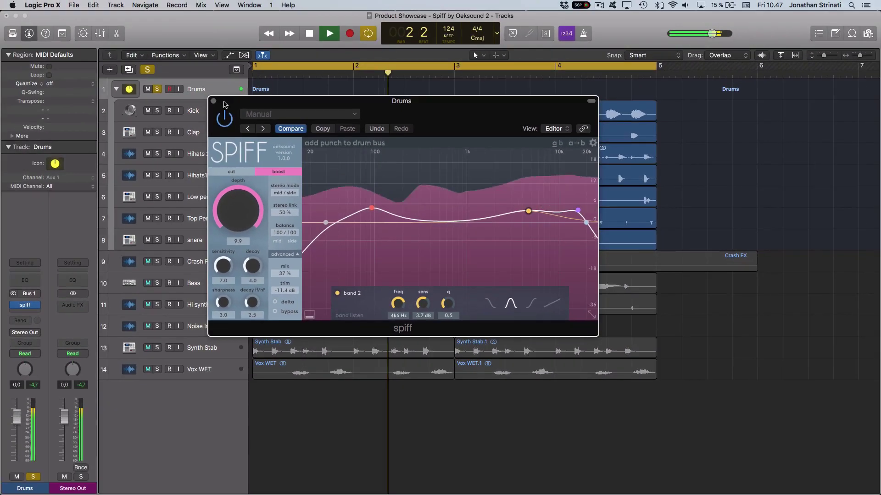
# Close the Drums plugin window, solo the Synth Stab track and open its spiff instance.
pyautogui.click(213, 102)
pyautogui.click(156, 347)
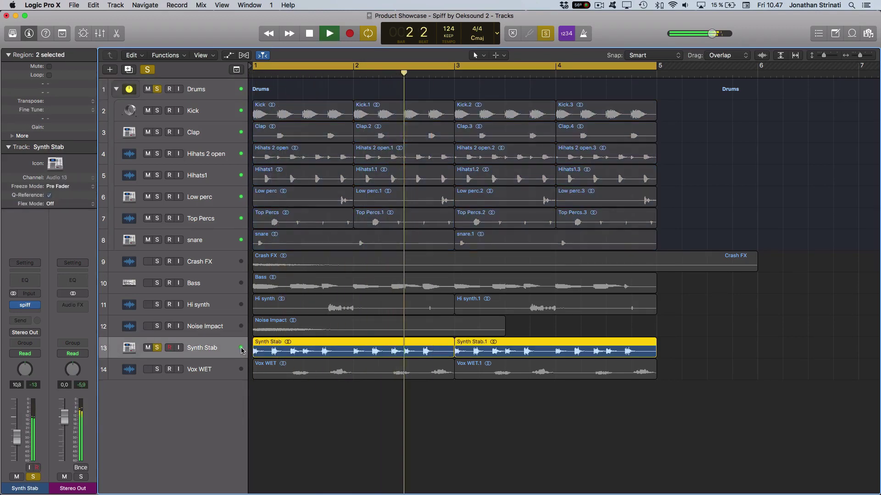
pyautogui.click(24, 306)
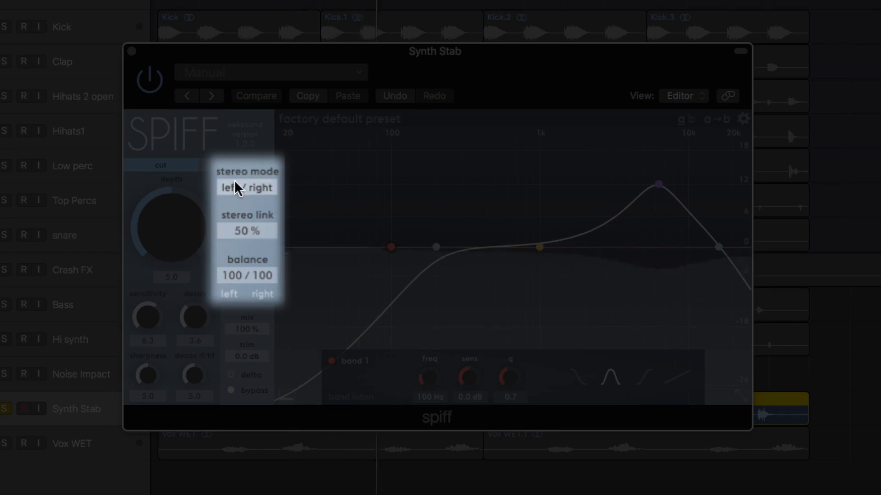
# Set the synth stab's stereo mode to mid / side, switch processing to boost and disengage bypass.
pyautogui.click(237, 183)
pyautogui.click(233, 218)
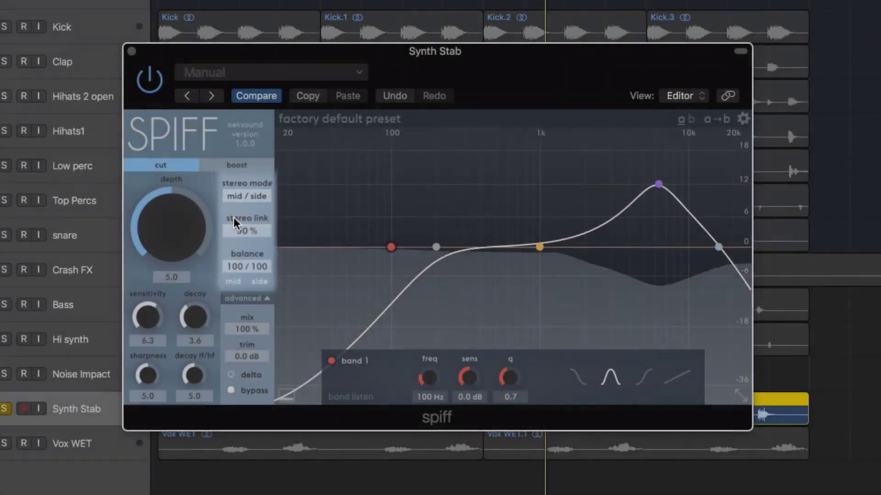
pyautogui.click(238, 167)
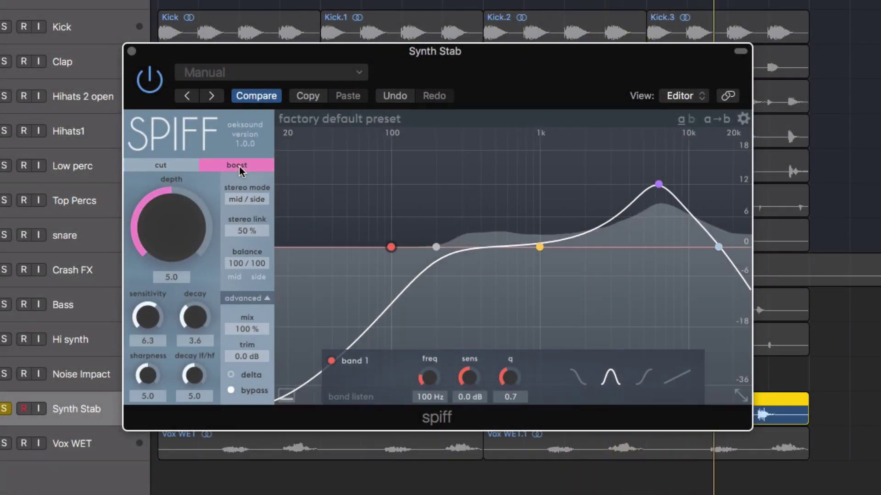
pyautogui.click(230, 390)
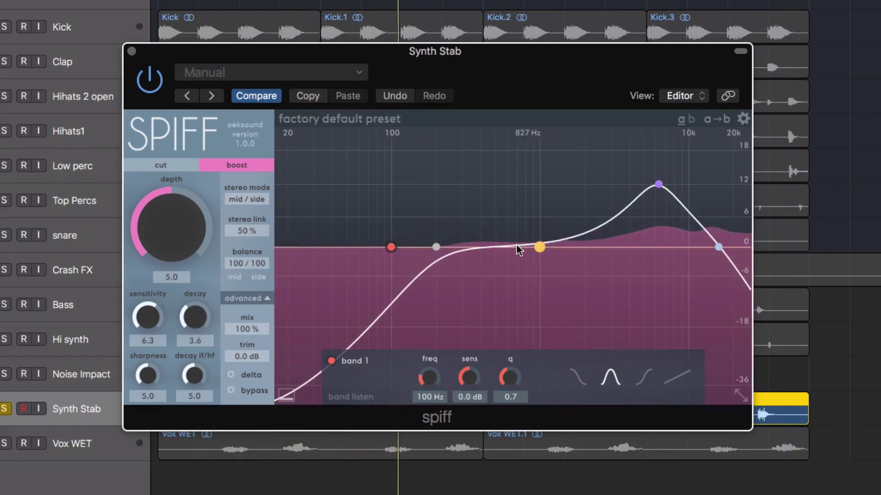
# Raise band 1 near 400 Hz and band 2 at about 1.5 kHz with 5.8 dB, and move band 3 to about 10.3 kHz with 6.9 dB.
pyautogui.moveTo(390, 247); pyautogui.dragTo(483, 224)
pyautogui.moveTo(540, 247); pyautogui.dragTo(567, 218)
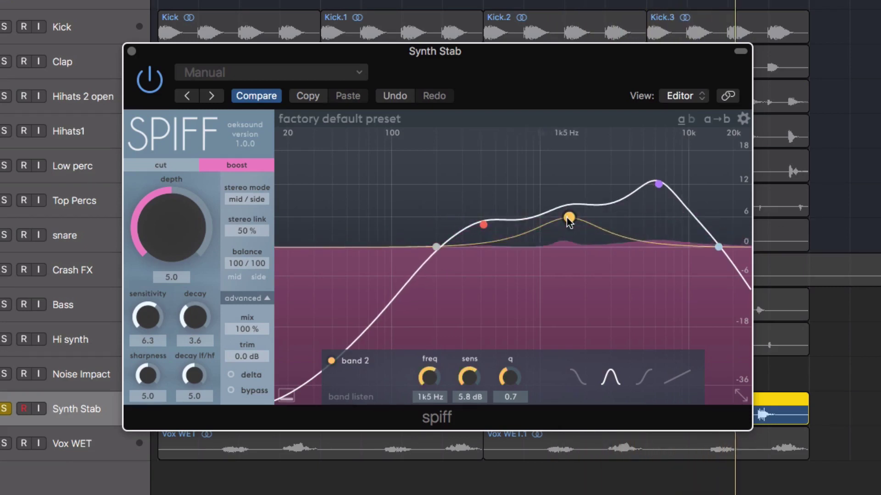
pyautogui.moveTo(658, 184); pyautogui.dragTo(685, 213)
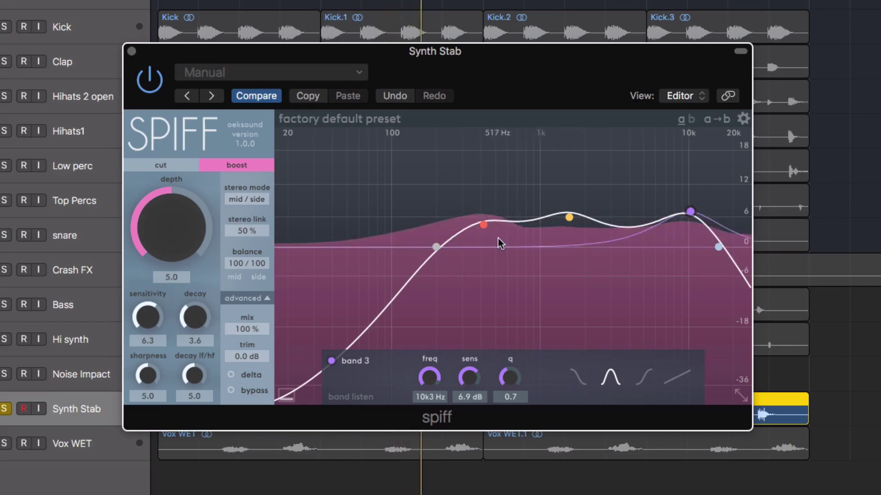
# Raise the depth to 7.5 and set the balance to side only.
pyautogui.moveTo(161, 220); pyautogui.dragTo(154, 173)
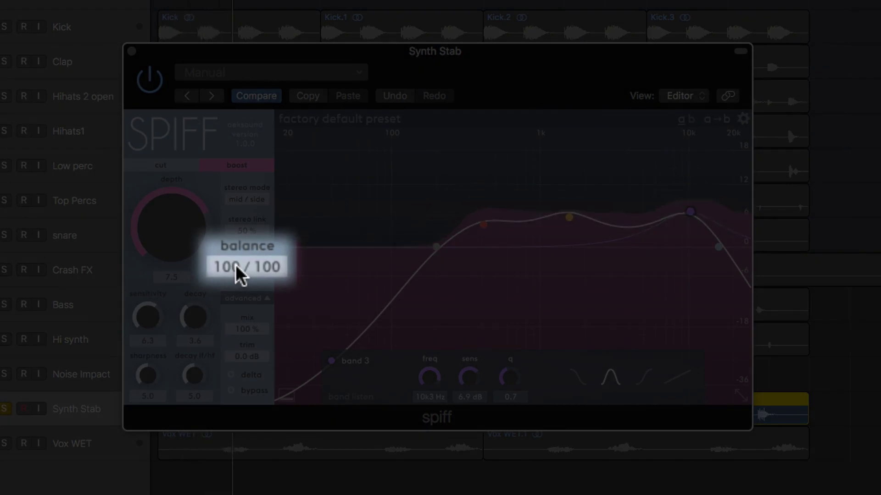
pyautogui.moveTo(235, 265); pyautogui.dragTo(237, 264)
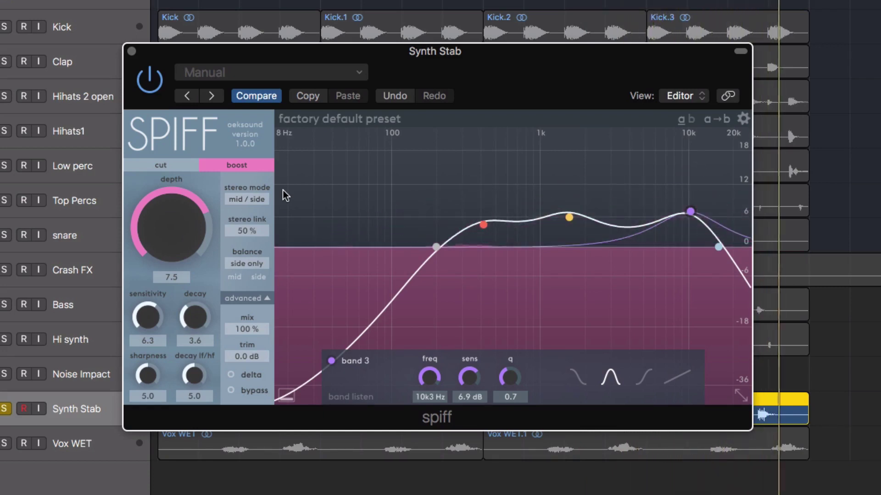
# Nudge band 2 to about 1.6 kHz at 6.5 dB and band 1 to about 405 Hz at 6.1 dB, and raise the depth to 8.3.
pyautogui.click(569, 216)
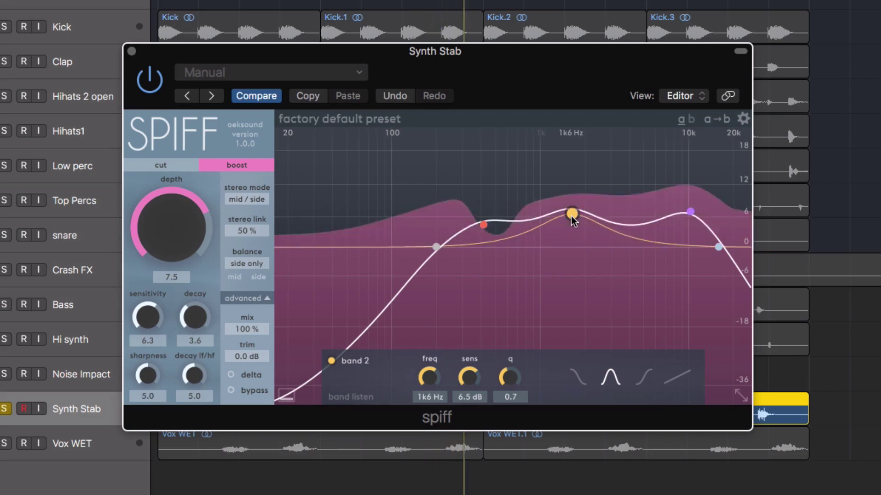
pyautogui.moveTo(483, 225); pyautogui.dragTo(481, 216)
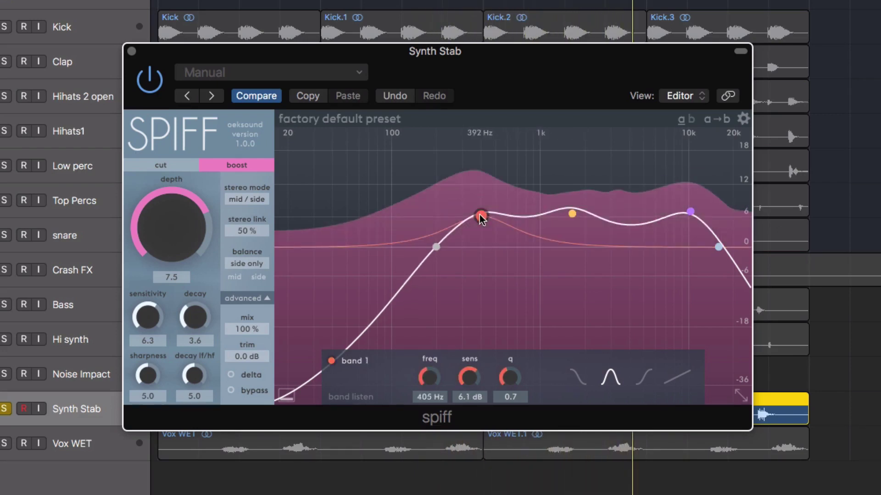
pyautogui.moveTo(169, 246); pyautogui.dragTo(175, 219)
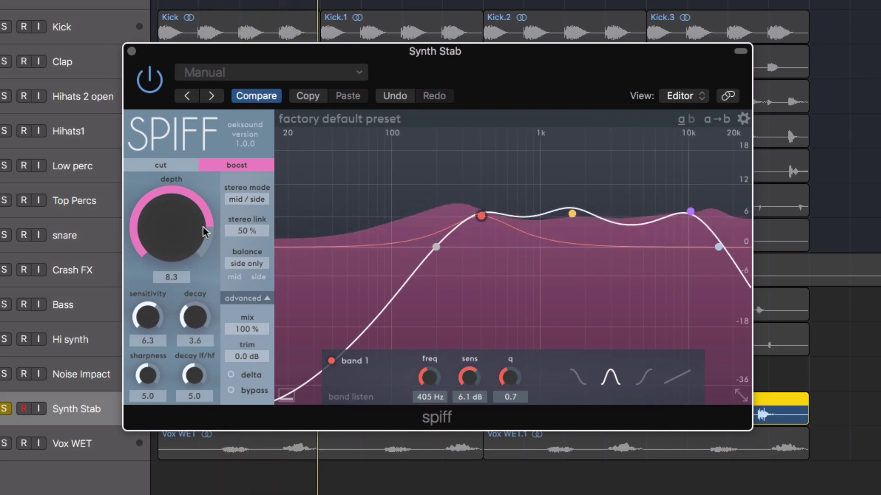
# Lower the low cut to about 148 Hz and reshape band 1 to about 308 Hz, 8.5 dB and a q of 0.4.
pyautogui.moveTo(436, 247); pyautogui.dragTo(417, 247)
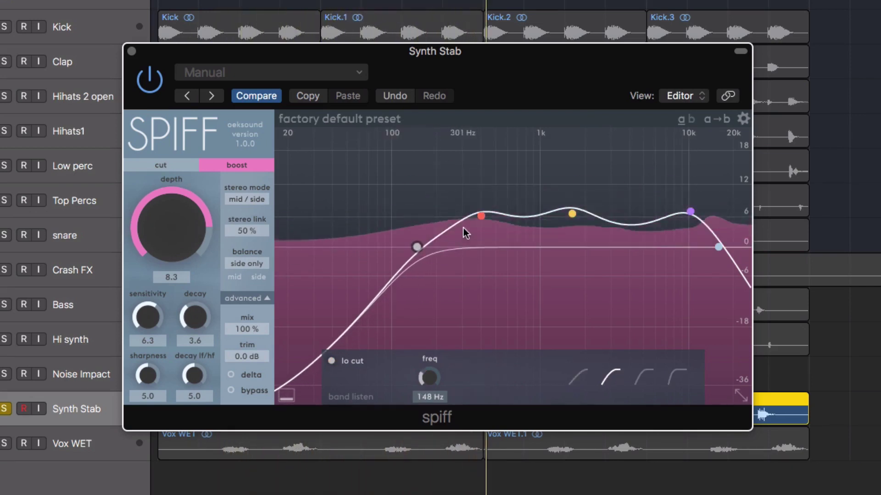
pyautogui.moveTo(481, 215); pyautogui.dragTo(463, 203)
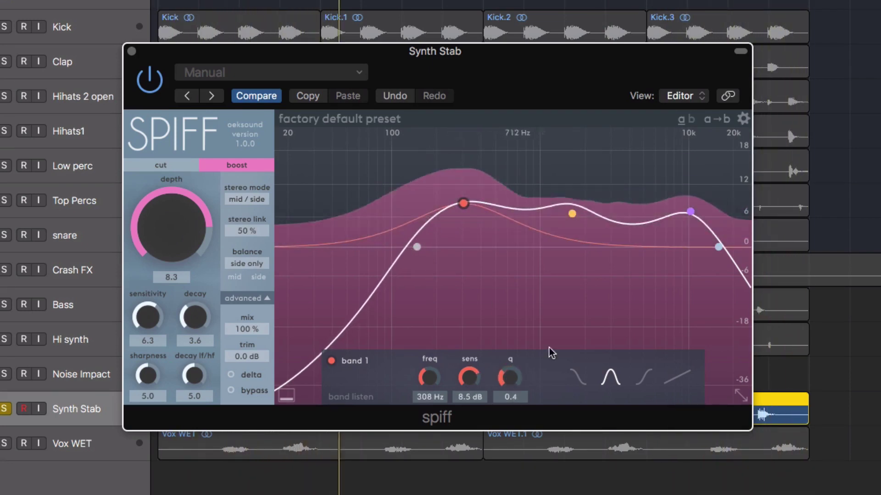
# Move band 2 to about 1.7 kHz with 7.6 dB sensitivity and widen it to a q of 0.5.
pyautogui.moveTo(571, 215); pyautogui.dragTo(566, 218)
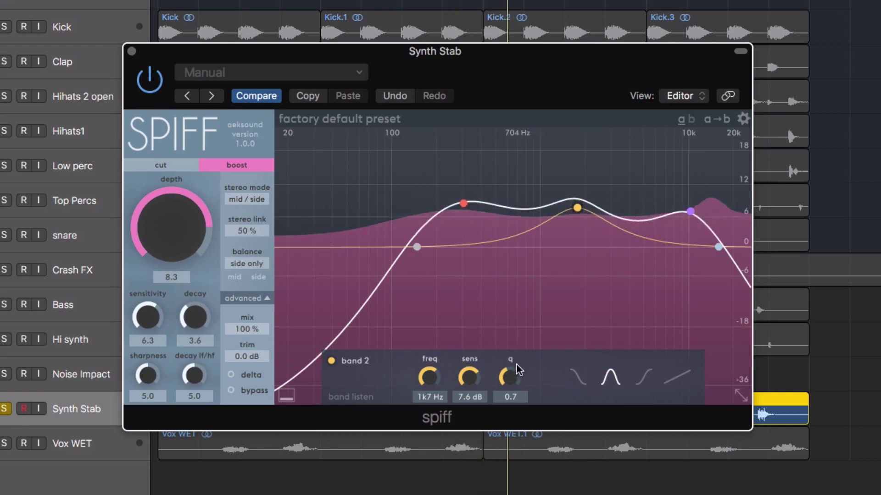
pyautogui.moveTo(516, 364); pyautogui.dragTo(513, 389)
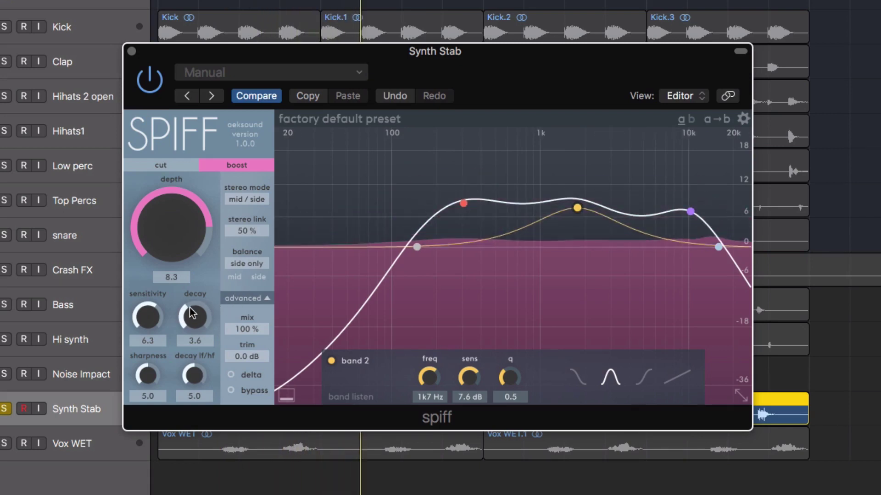
# Increase the decay to 5.3 and compare the synth stab's side boost against bypass.
pyautogui.moveTo(192, 304)
pyautogui.mouseDown()
pyautogui.moveTo(191, 277)
pyautogui.moveTo(191, 287)
pyautogui.mouseUp()
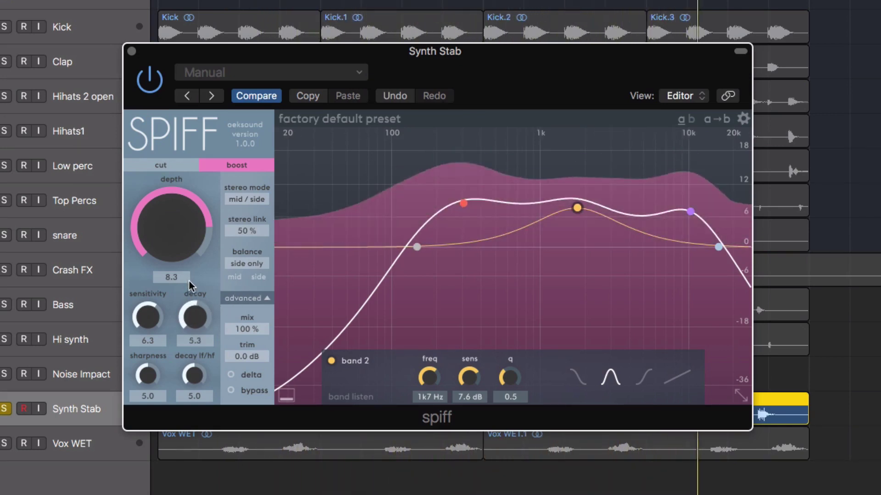
pyautogui.click(227, 389)
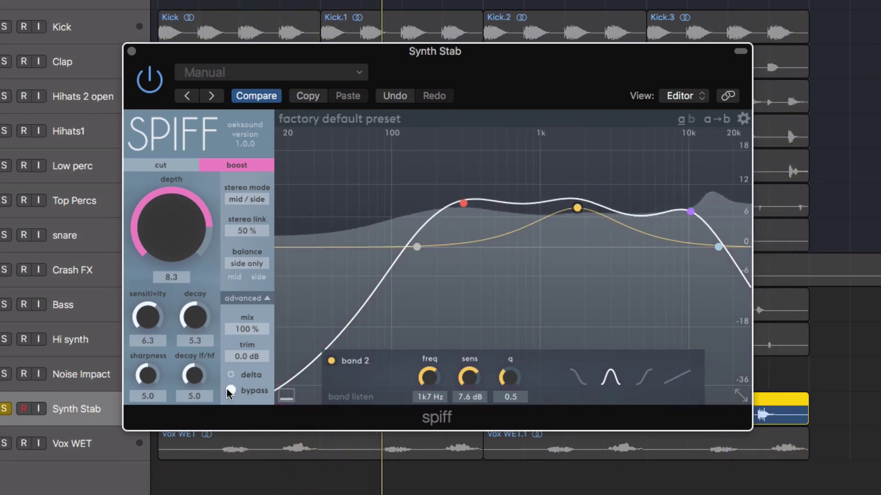
pyautogui.click(226, 390)
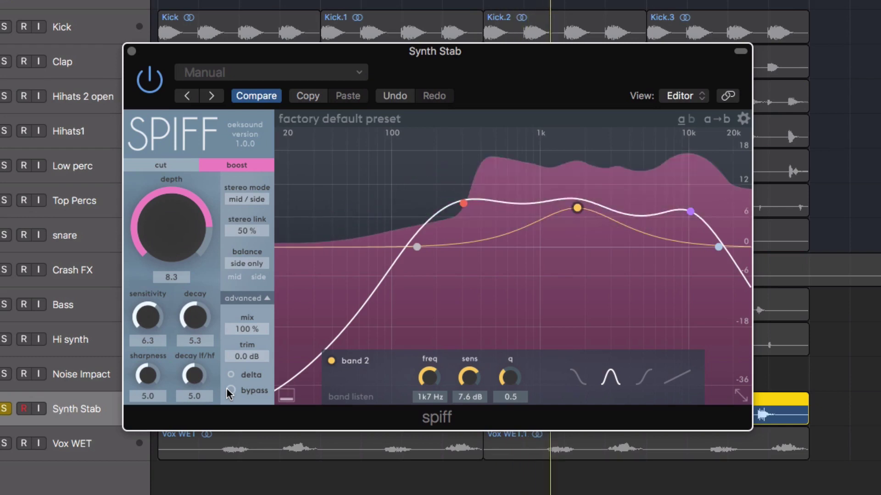